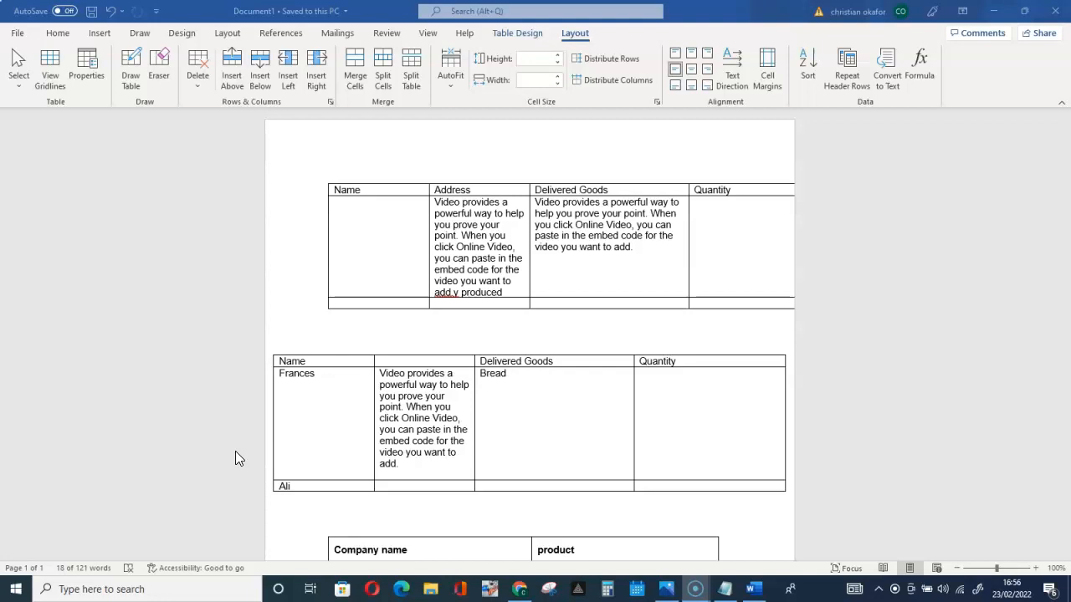
# Fit the first table, which overruns the page edge, to the page width with AutoFit Window
pyautogui.click(293, 445)
pyautogui.scroll(-2, 626, 377)
pyautogui.scroll(2, 627, 376)
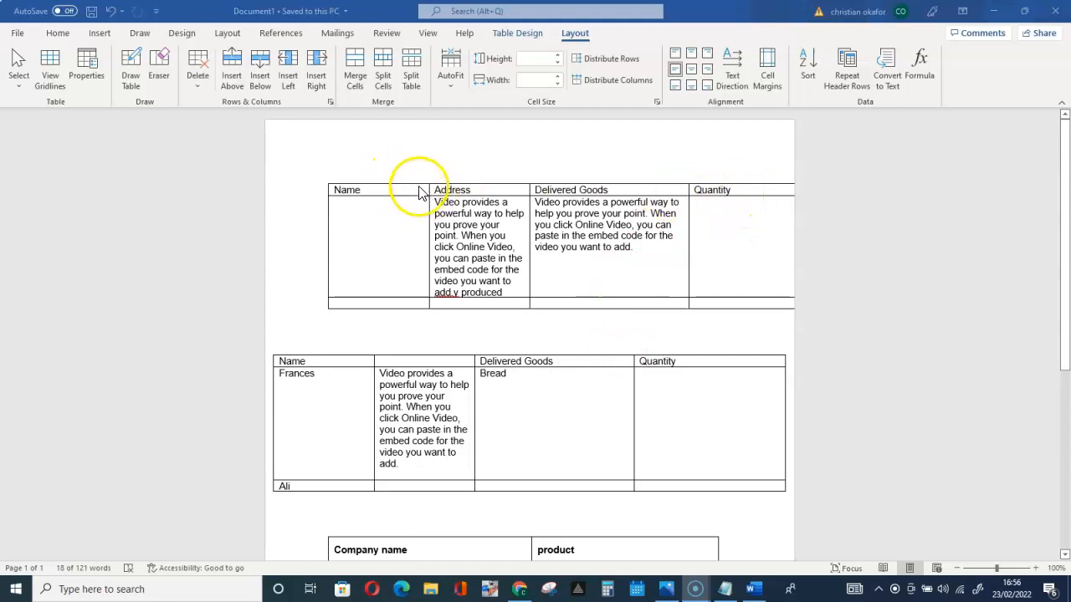
pyautogui.click(332, 185)
pyautogui.click(374, 203)
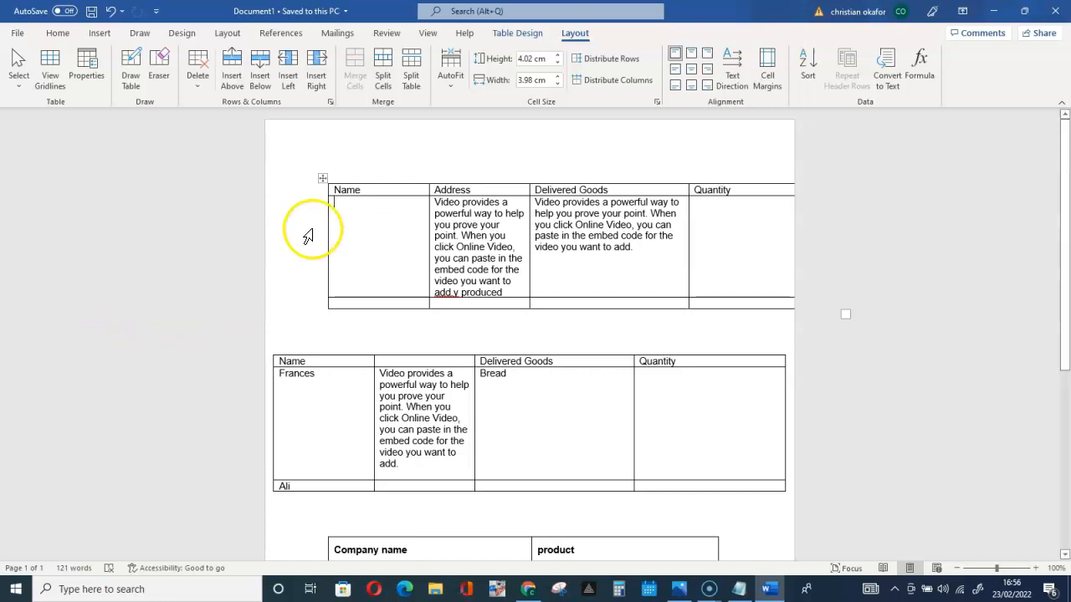
pyautogui.click(323, 179)
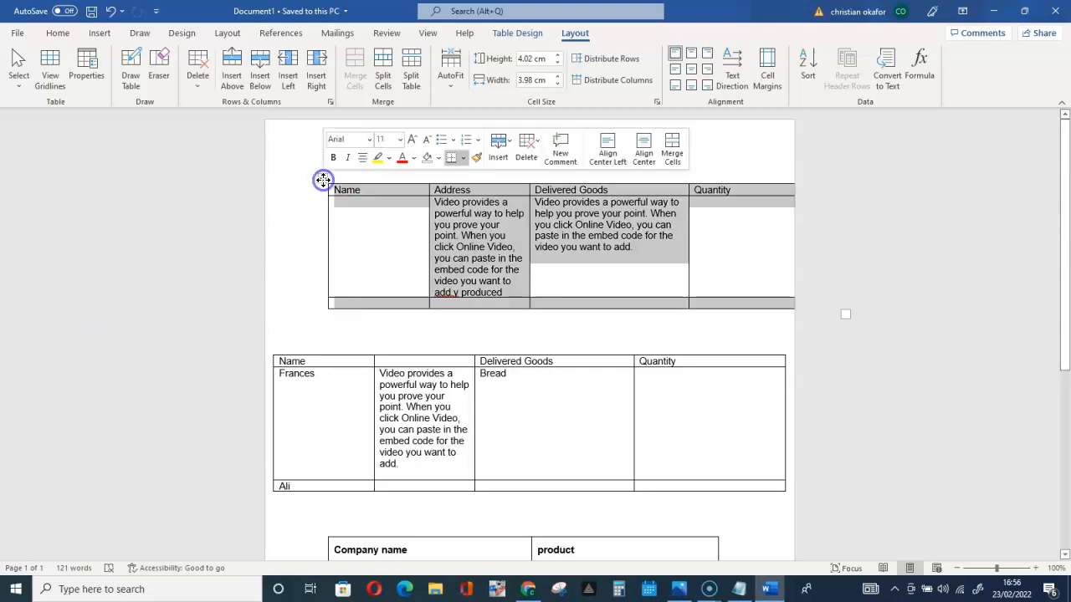
pyautogui.click(464, 231)
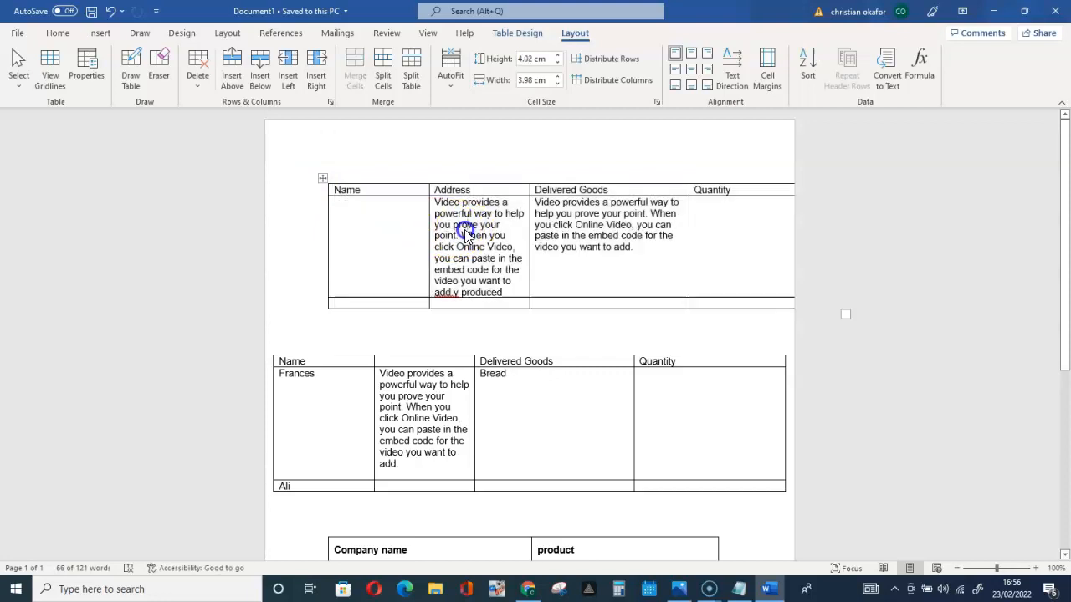
pyautogui.click(323, 179)
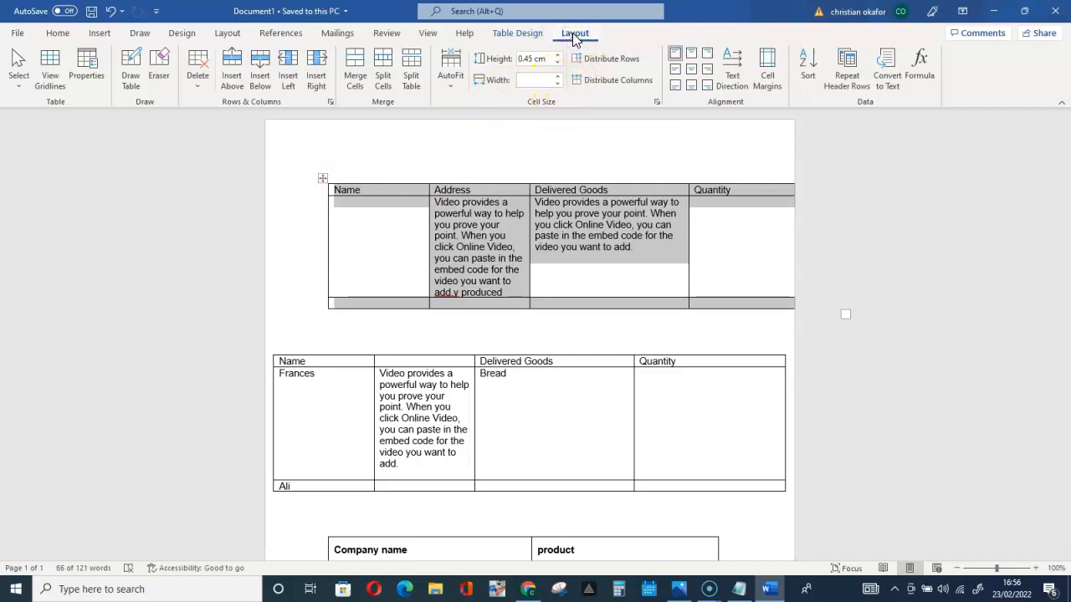
pyautogui.click(450, 85)
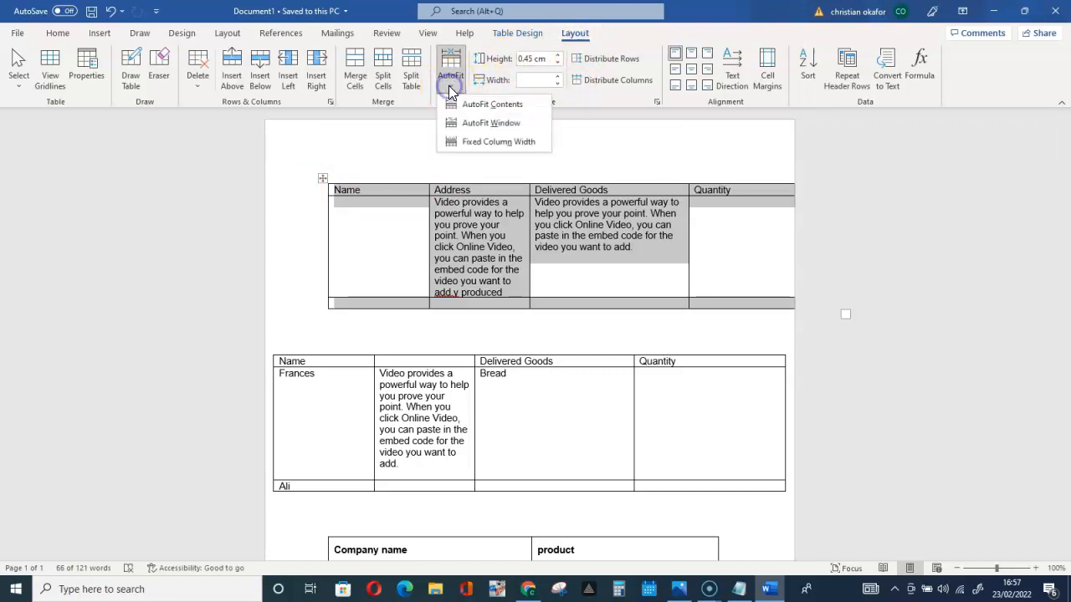
pyautogui.click(484, 126)
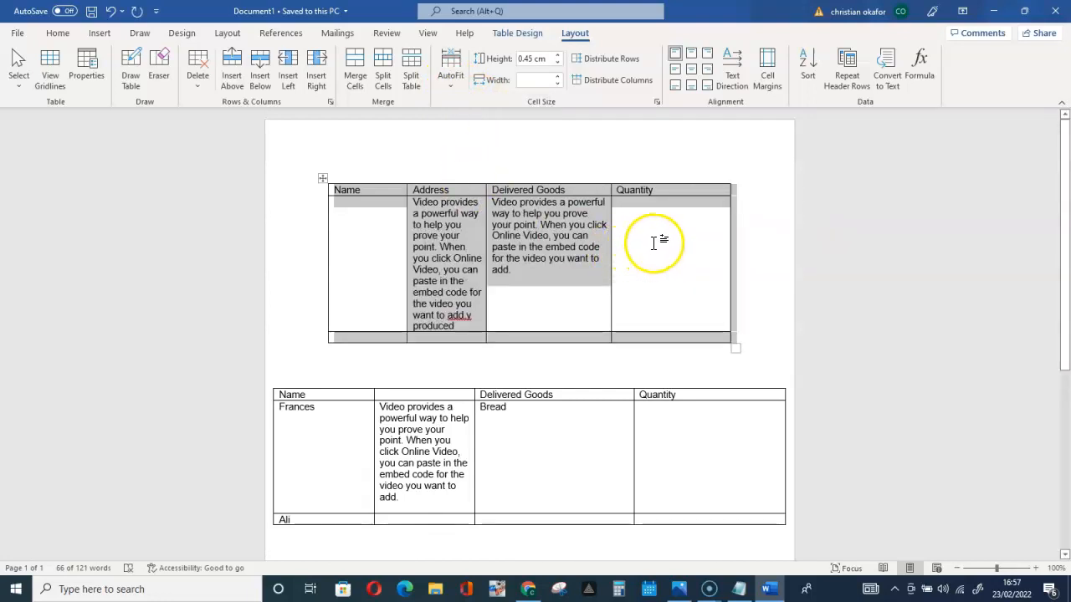
pyautogui.scroll(-1, 657, 300)
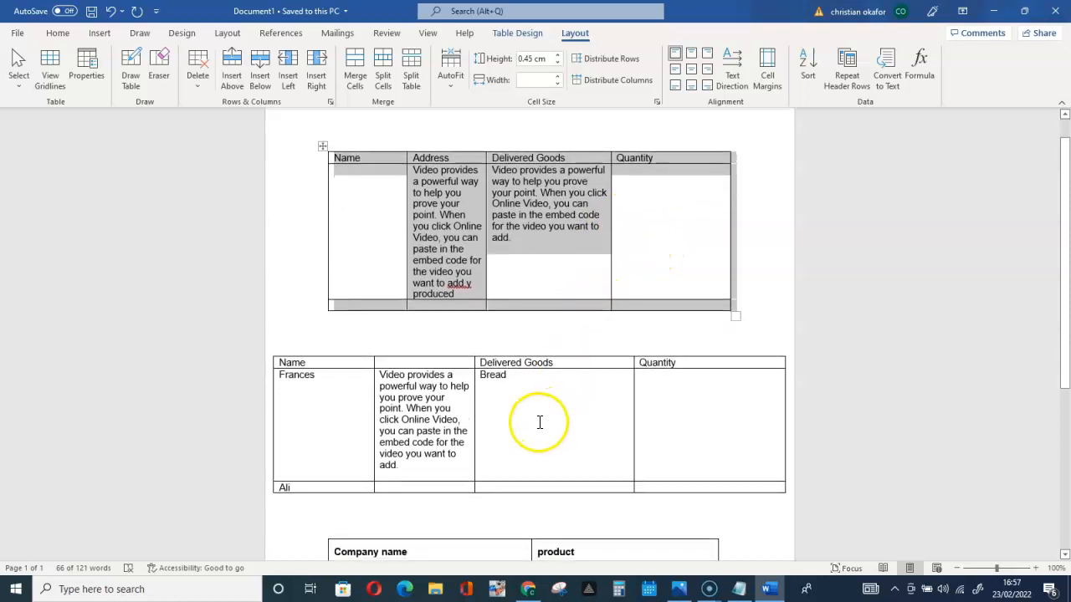
pyautogui.click(579, 268)
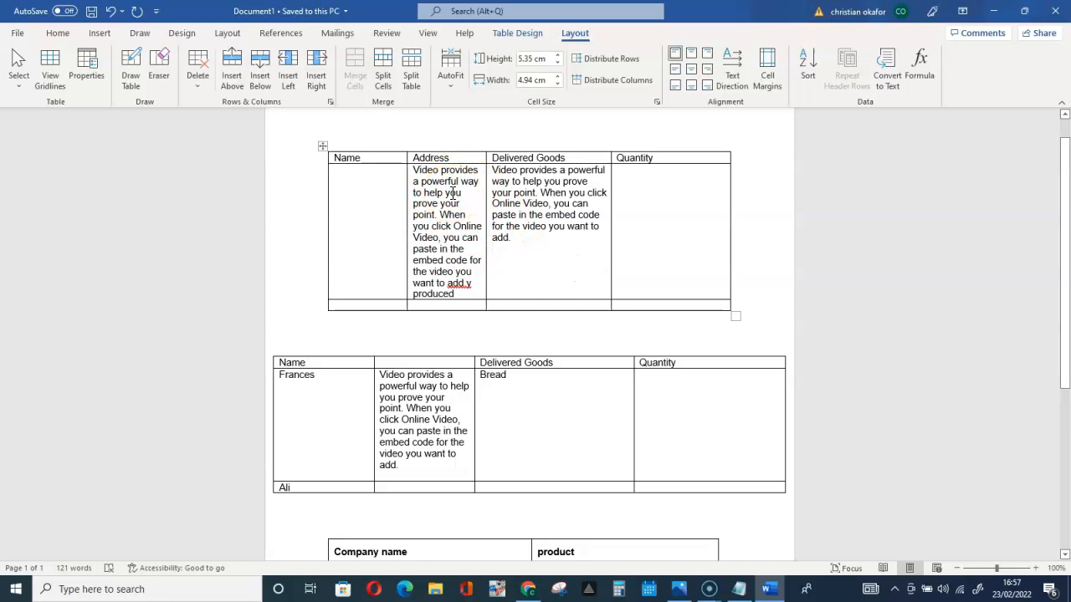
# Apply AutoFit Contents to the whole first table so its columns adapt to their text
pyautogui.click(322, 149)
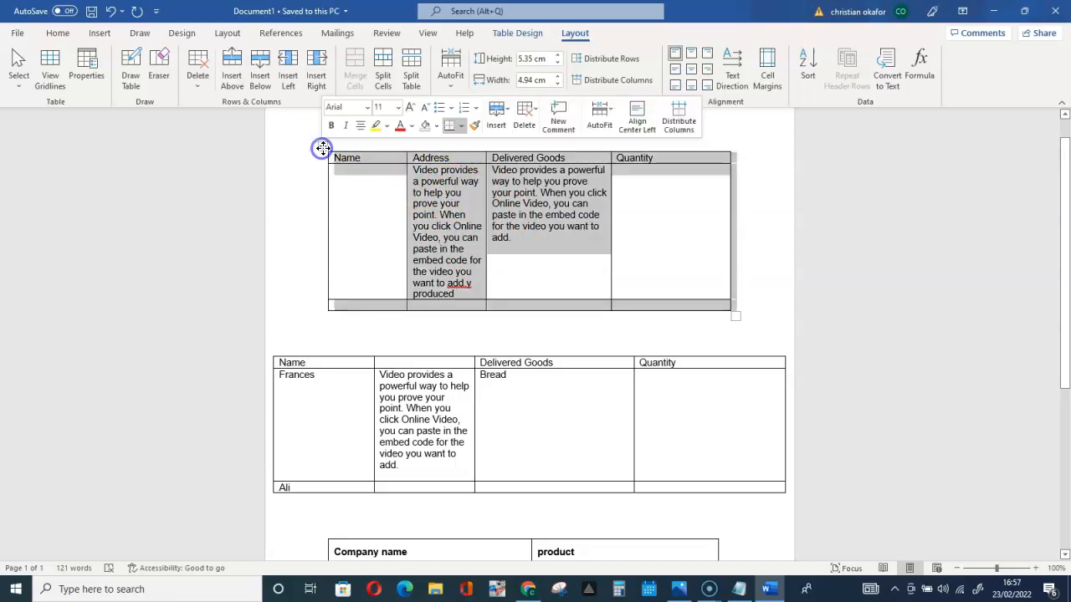
pyautogui.click(453, 87)
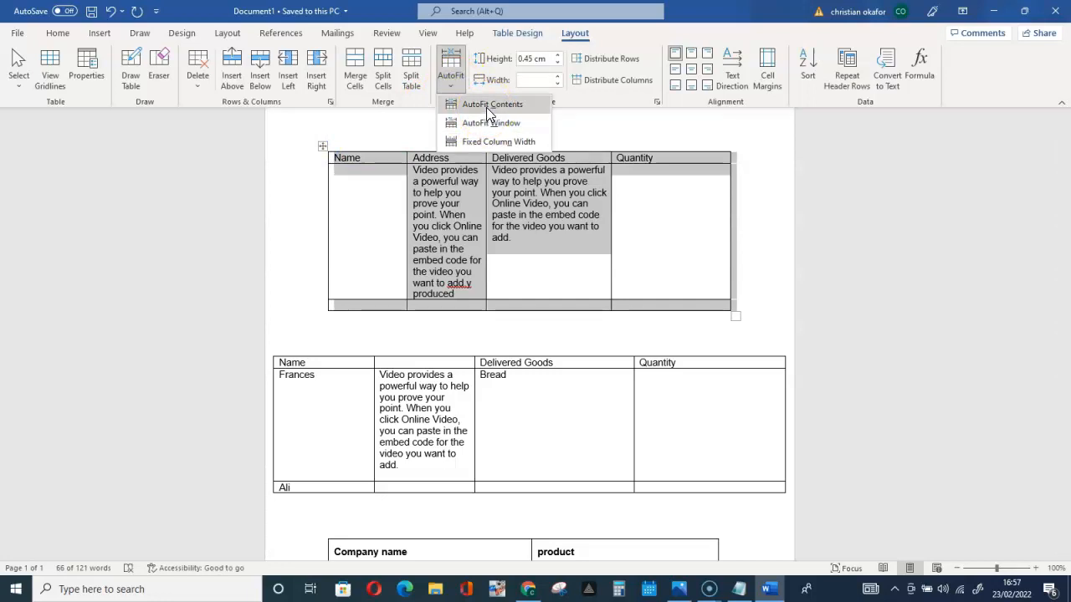
pyautogui.click(486, 104)
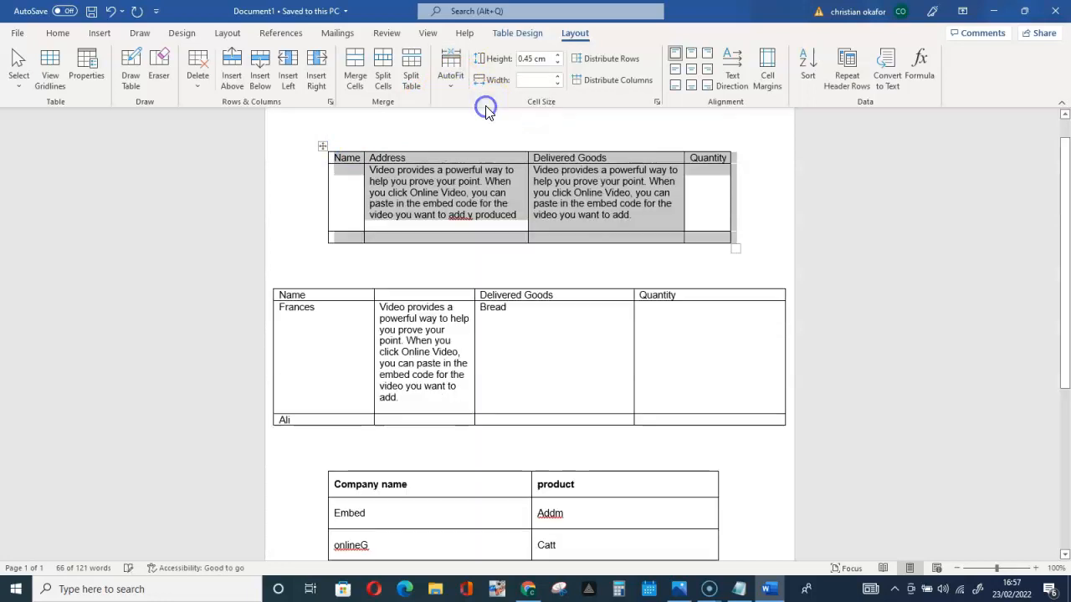
pyautogui.click(574, 192)
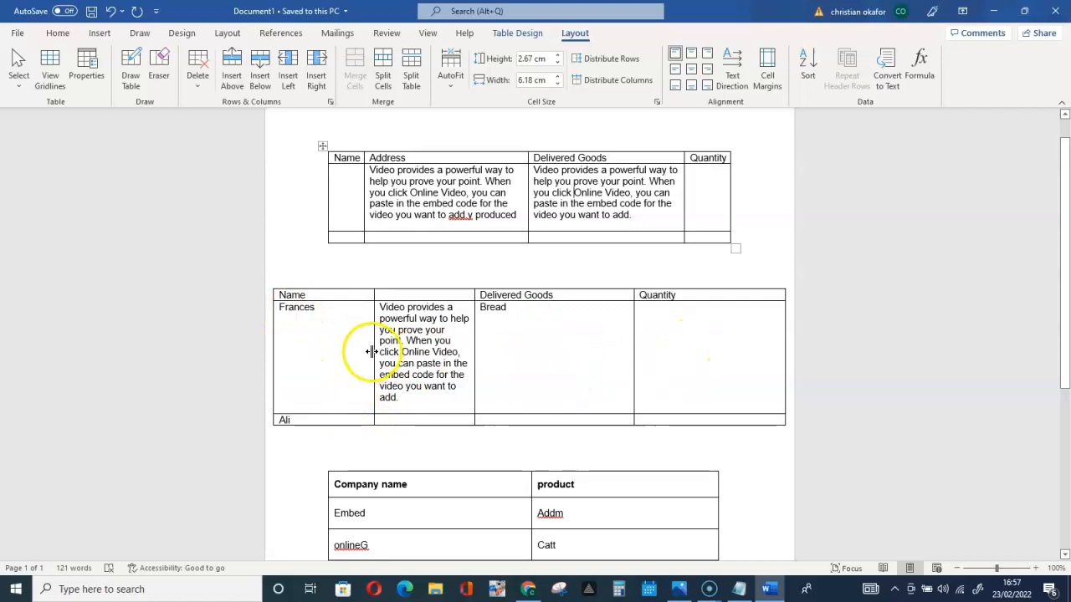
# Bring the whole second table within the page margins with AutoFit Window
pyautogui.click(282, 296)
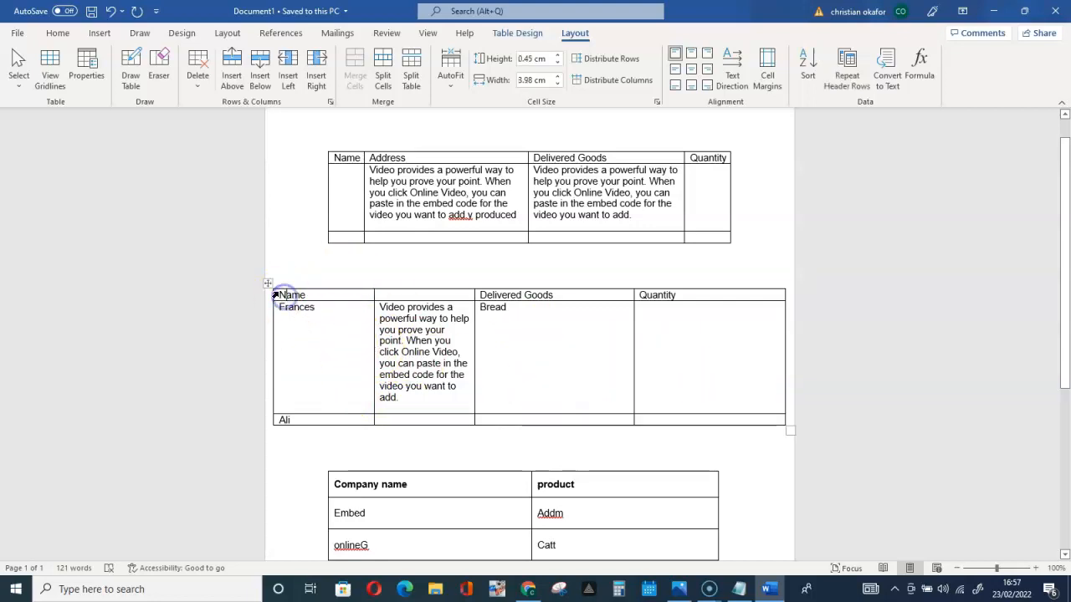
pyautogui.click(268, 284)
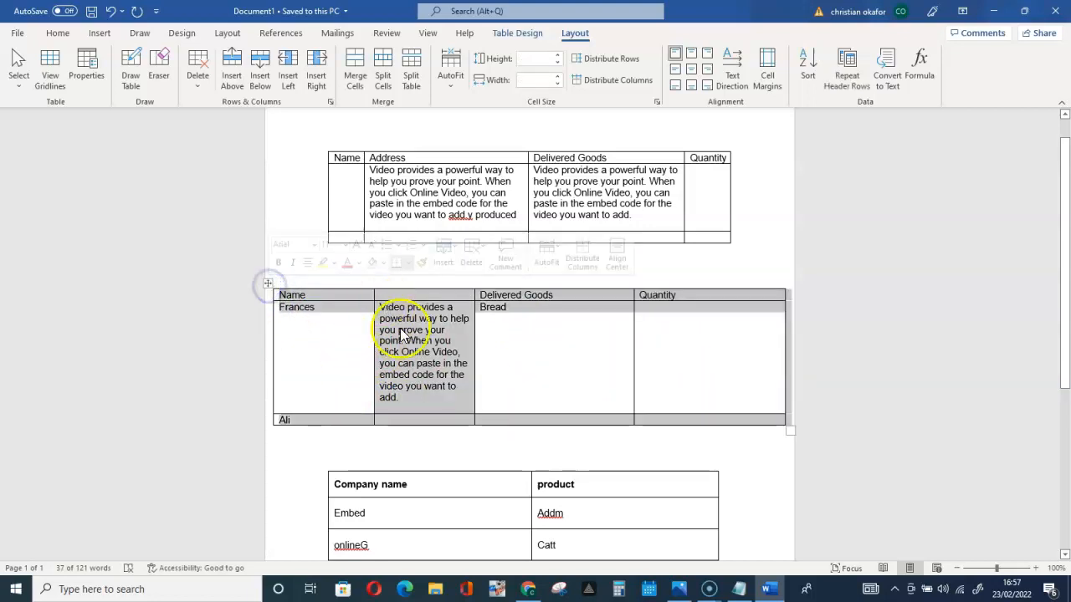
pyautogui.click(451, 87)
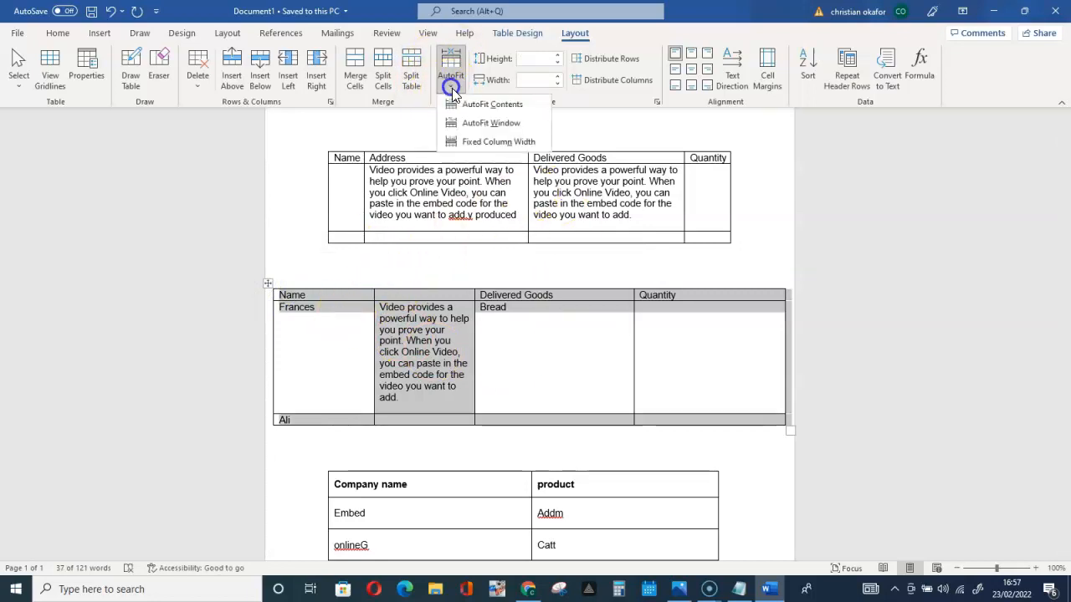
pyautogui.click(472, 124)
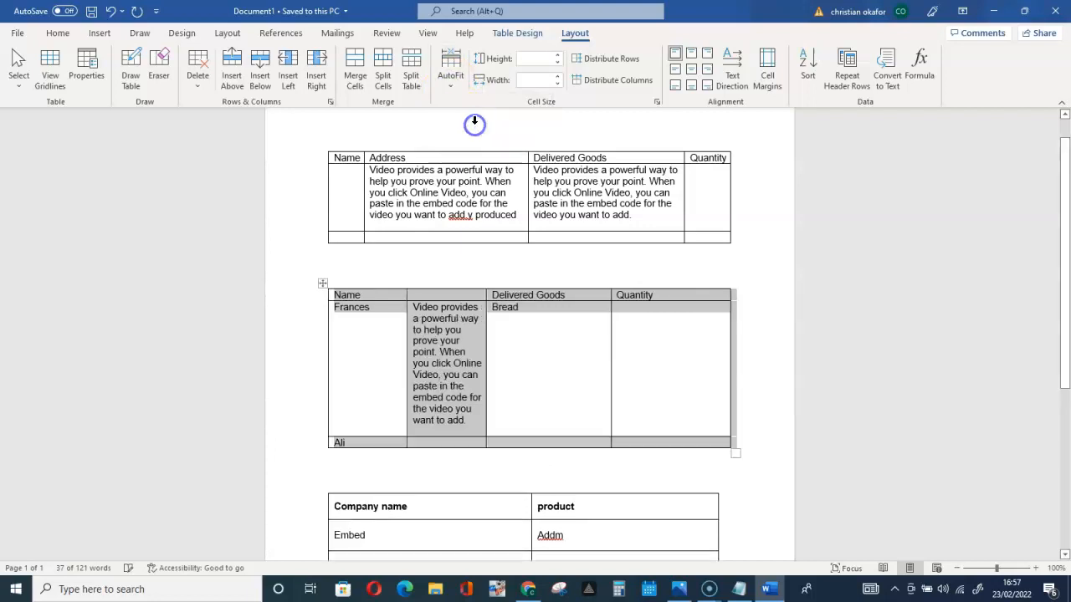
# Resize the second table's columns to their text with AutoFit Contents
pyautogui.click(451, 85)
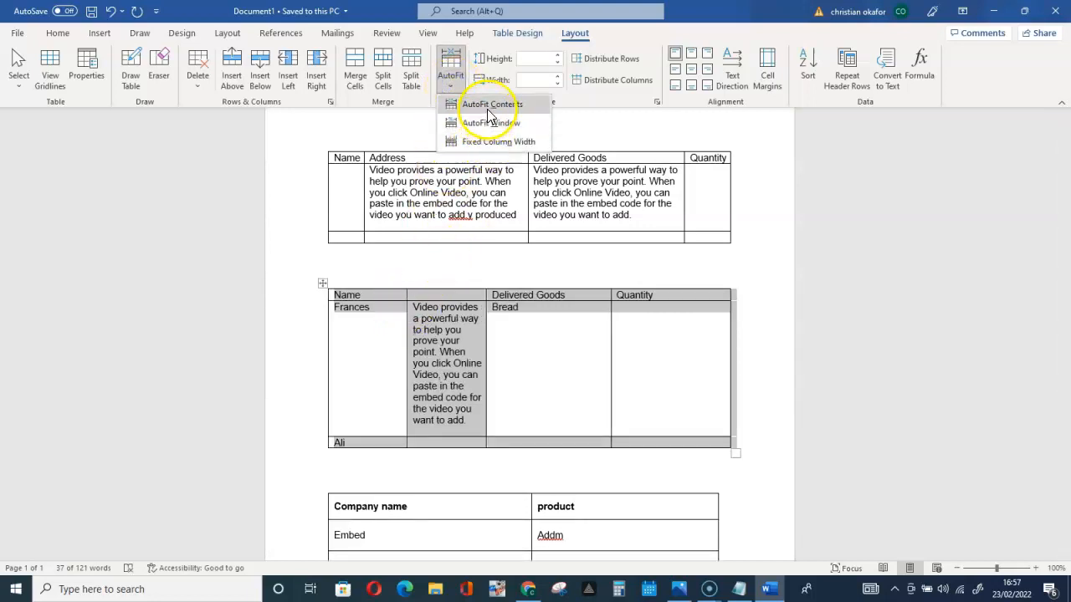
pyautogui.click(491, 106)
pyautogui.click(456, 341)
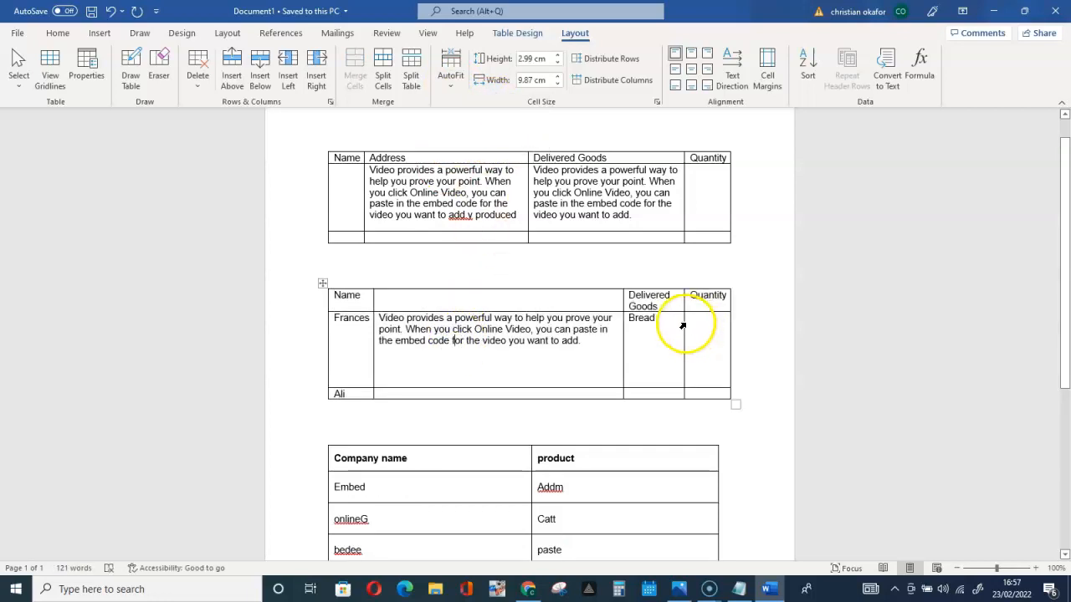
# Distribute the rows of the Company name and product table evenly to equal heights
pyautogui.scroll(-4, 682, 322)
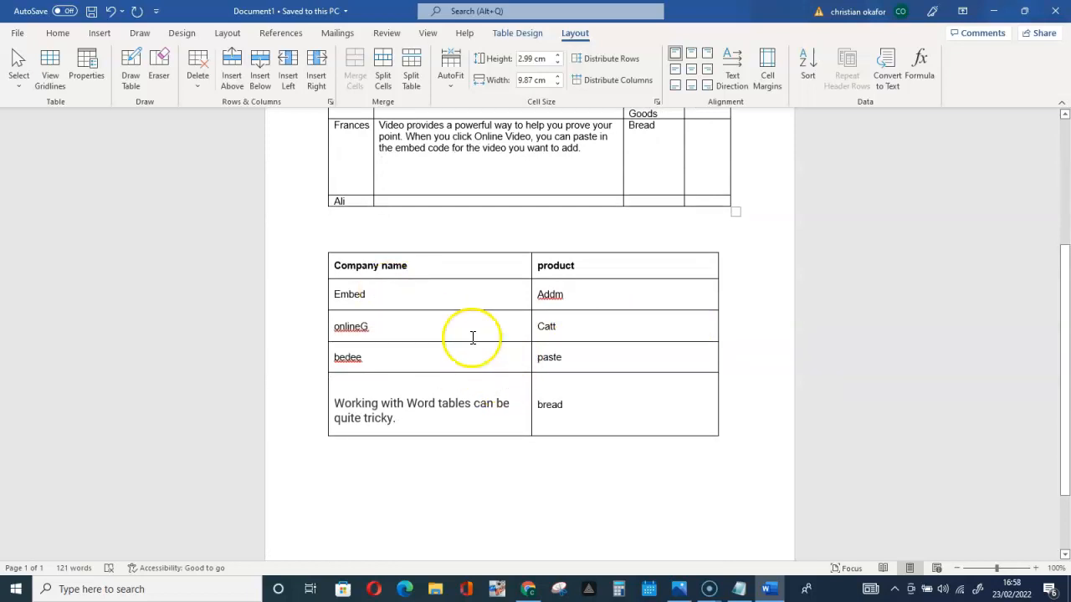
pyautogui.scroll(-1, 472, 337)
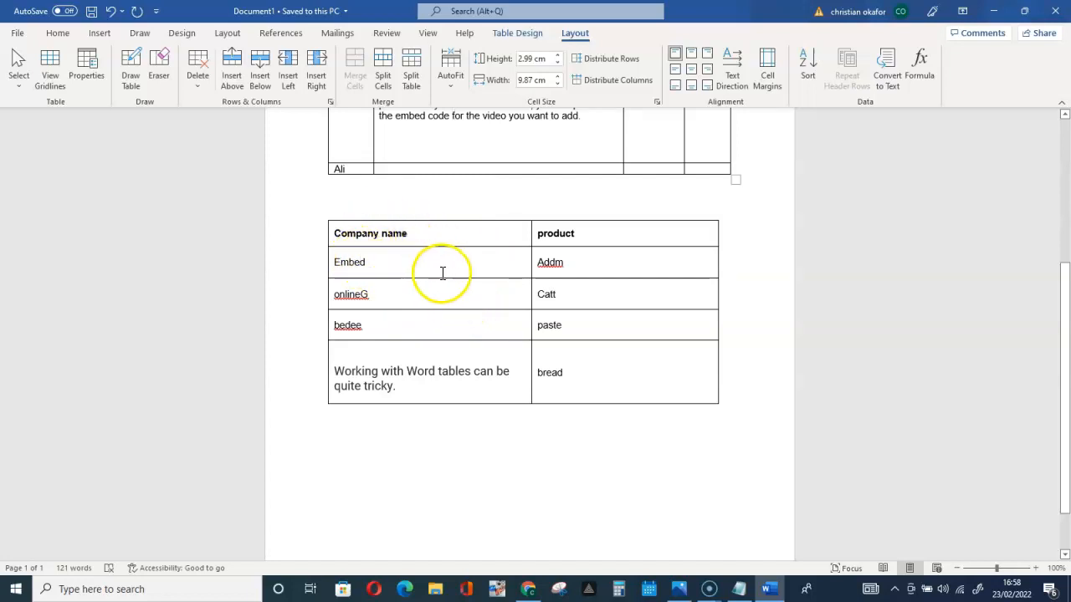
pyautogui.click(441, 337)
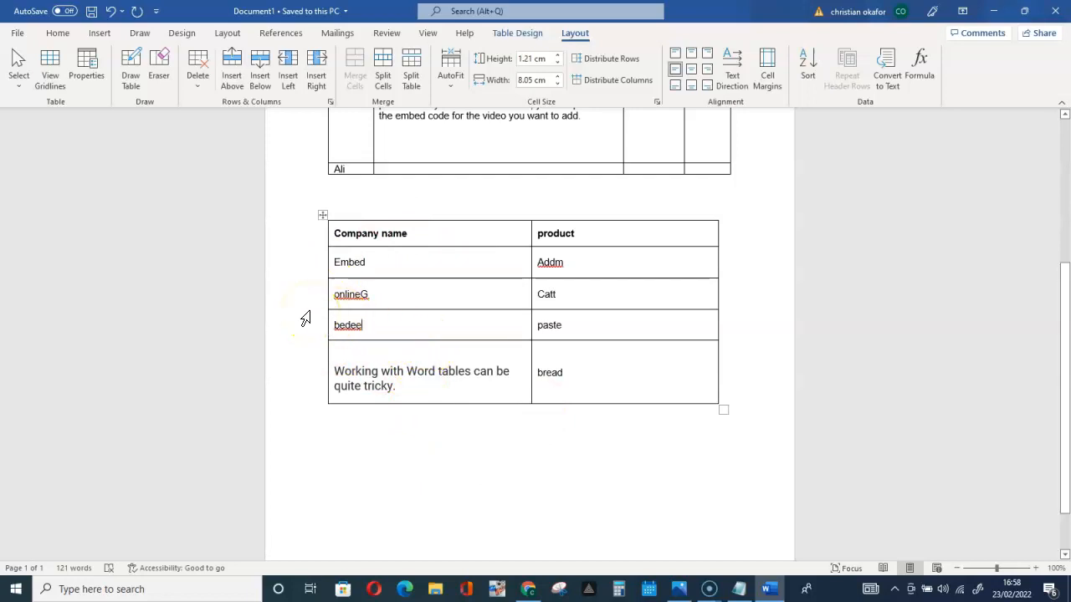
pyautogui.click(324, 217)
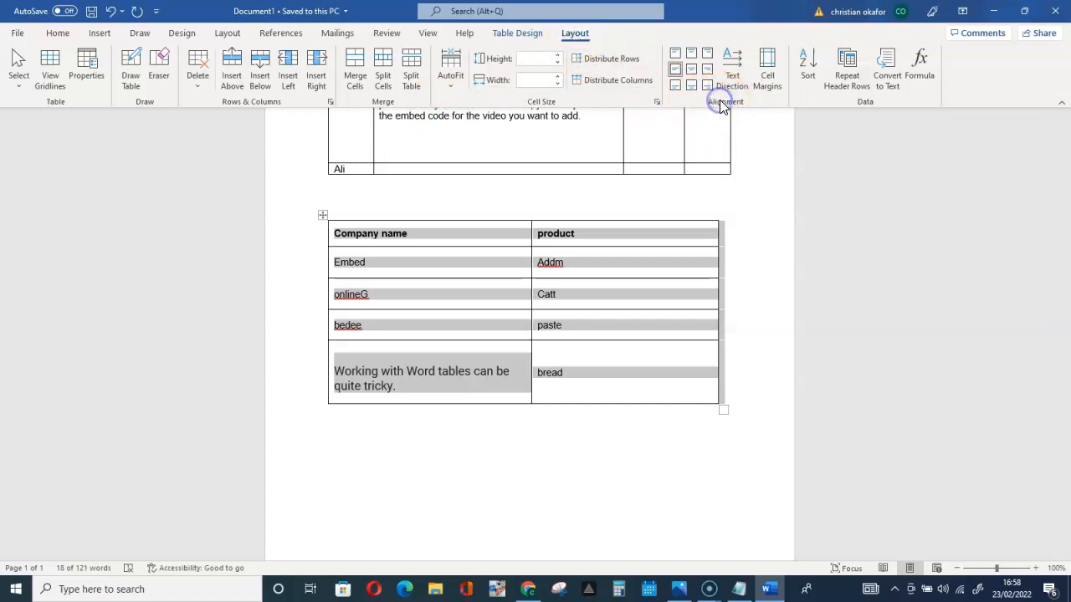
pyautogui.click(601, 60)
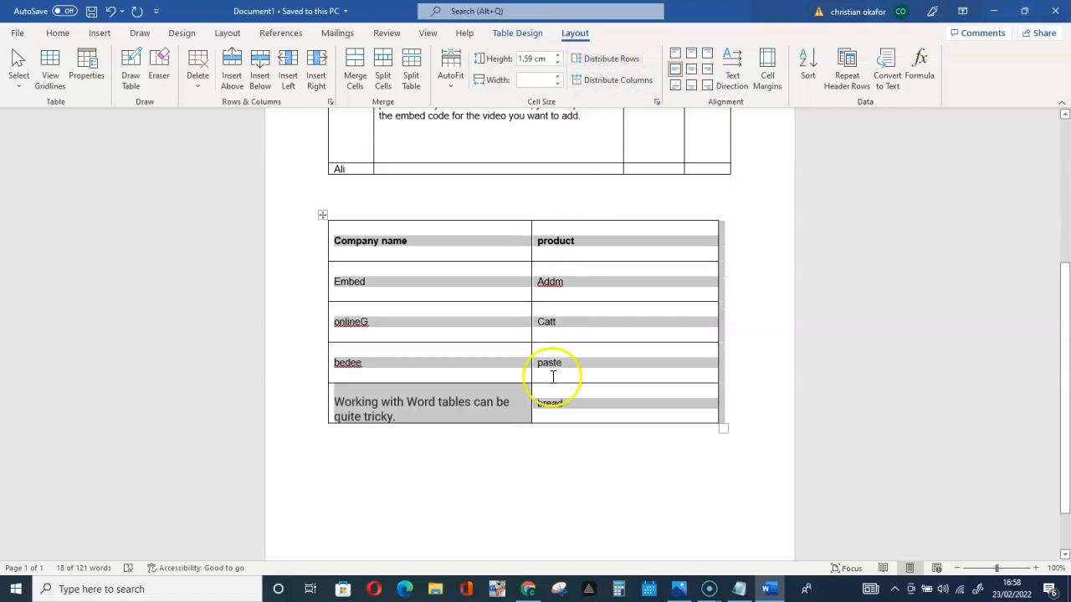
# Align the text in the Company name and product table, including the Embed cell, to the top left
pyautogui.click(408, 281)
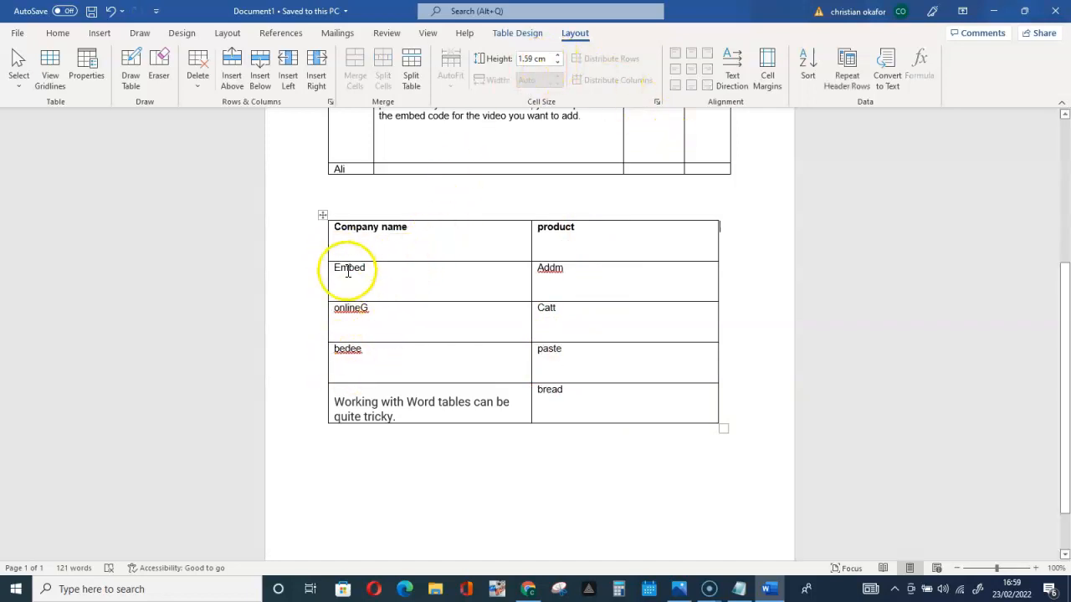
pyautogui.moveTo(335, 269); pyautogui.dragTo(359, 271)
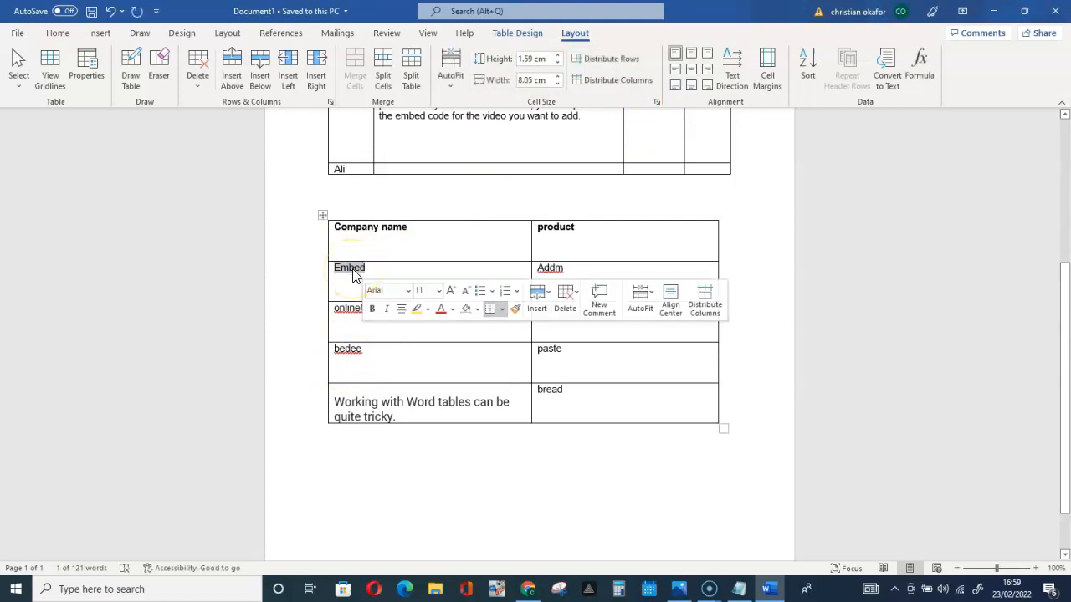
pyautogui.click(680, 57)
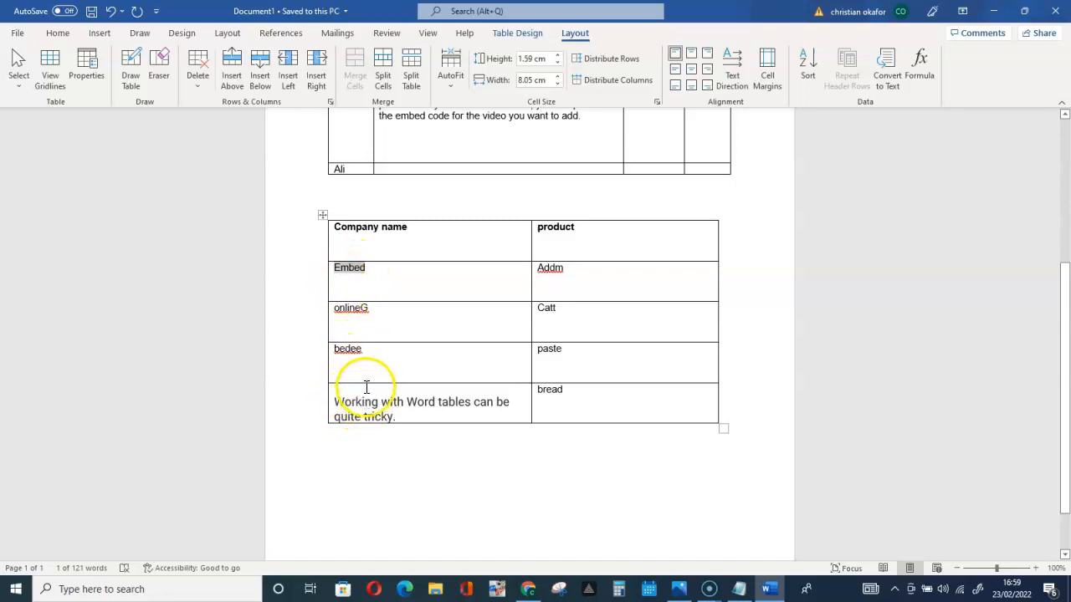
# Apply Align Center Left to all cells of the Company name and product table
pyautogui.click(322, 215)
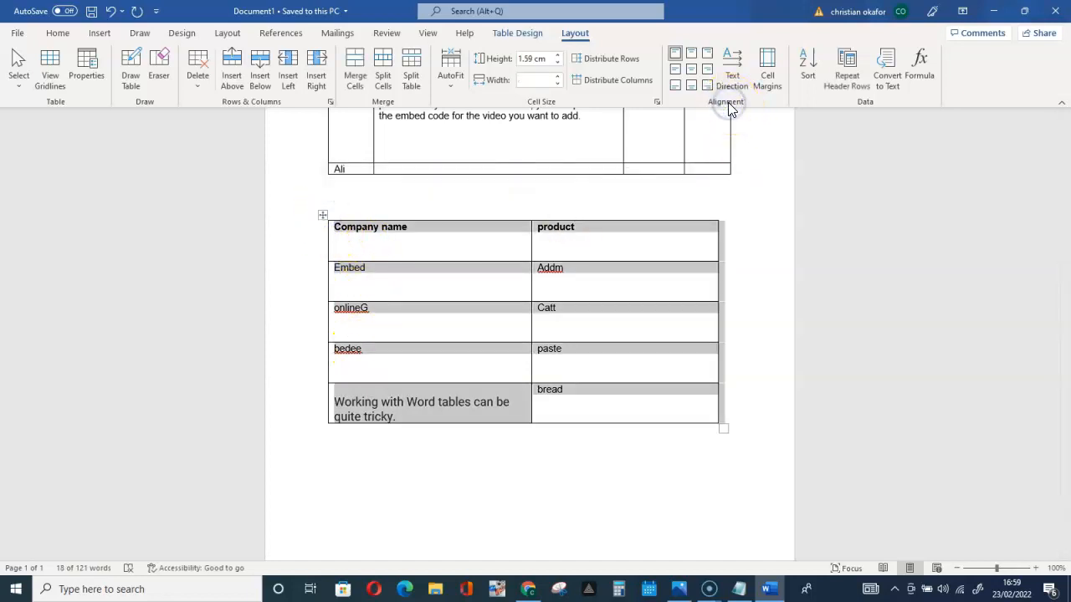
pyautogui.click(675, 70)
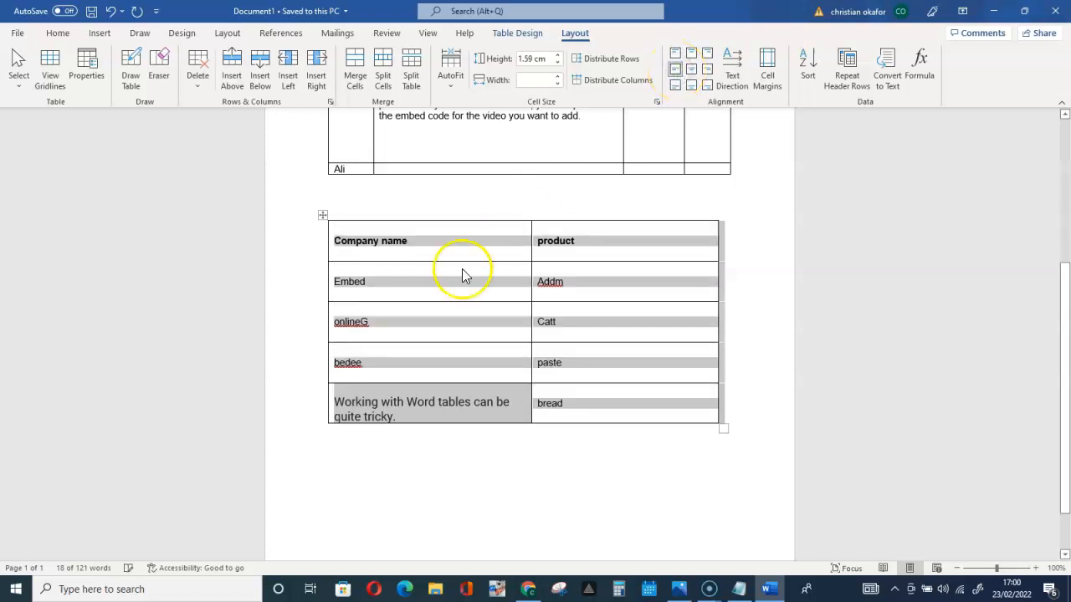
pyautogui.click(411, 298)
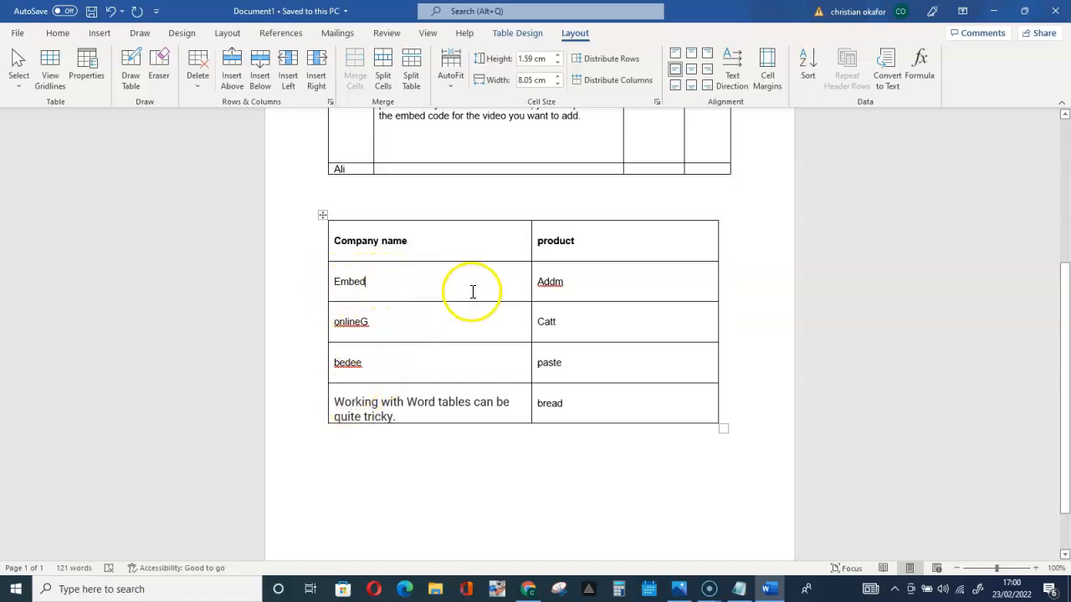
pyautogui.click(588, 336)
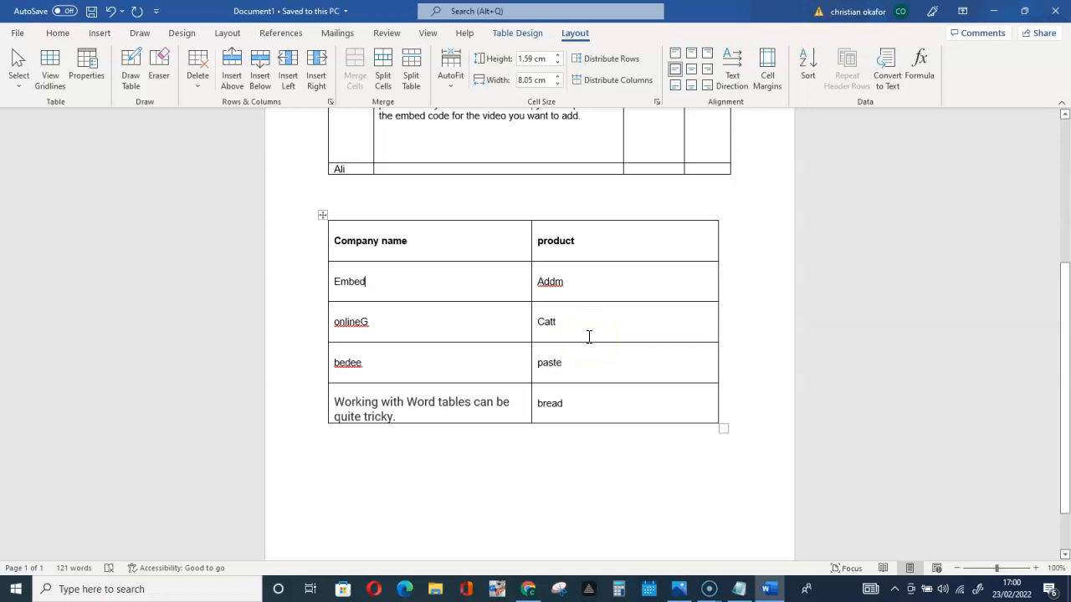
# Apply Align Center Right to all cells of the Company name and product table
pyautogui.click(336, 282)
pyautogui.click(323, 215)
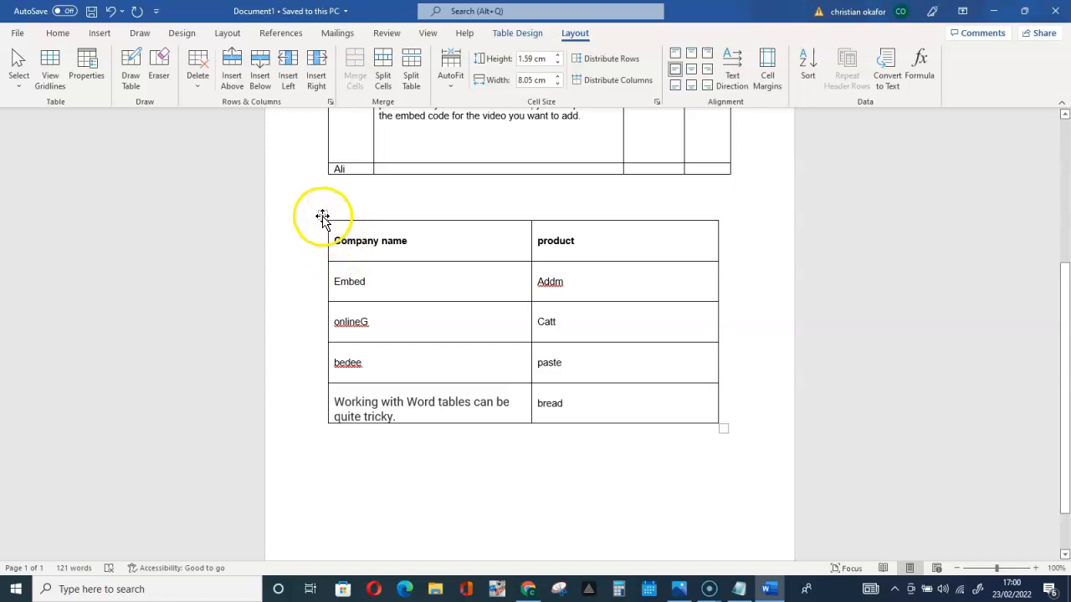
pyautogui.click(323, 216)
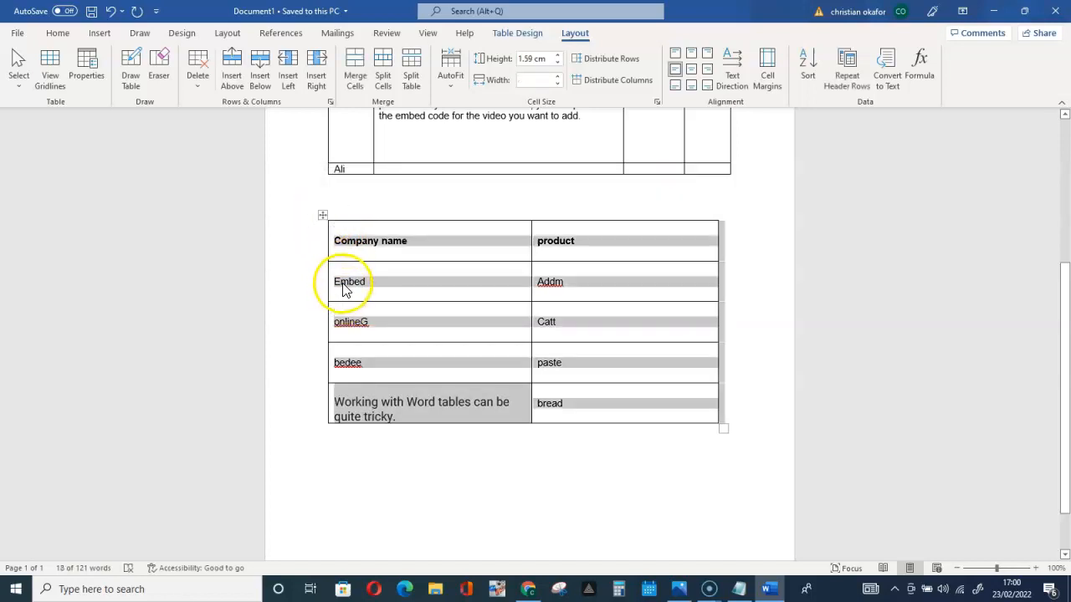
pyautogui.click(706, 70)
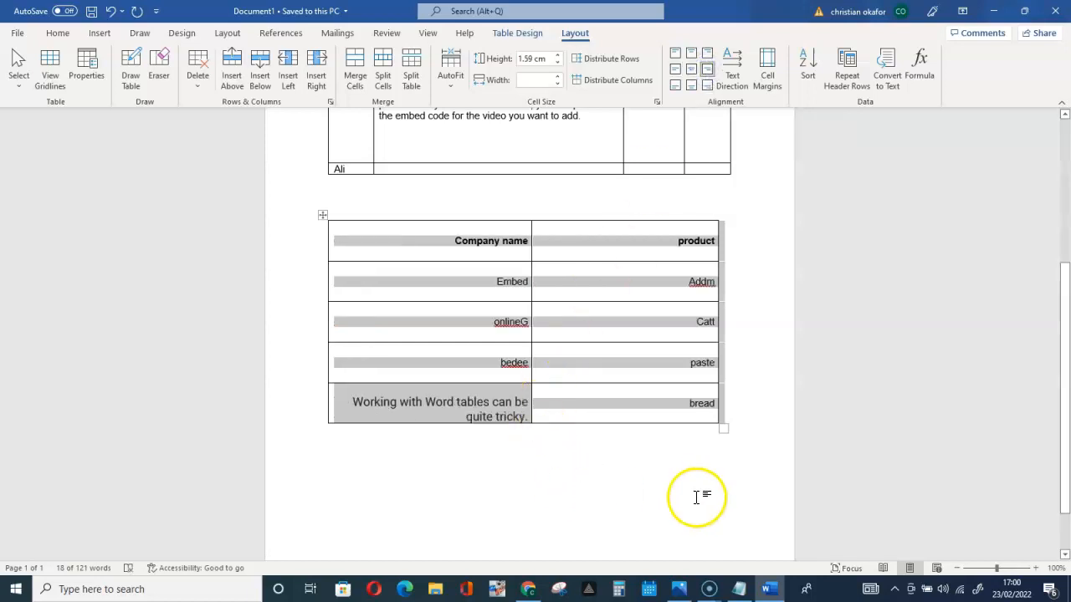
pyautogui.click(554, 496)
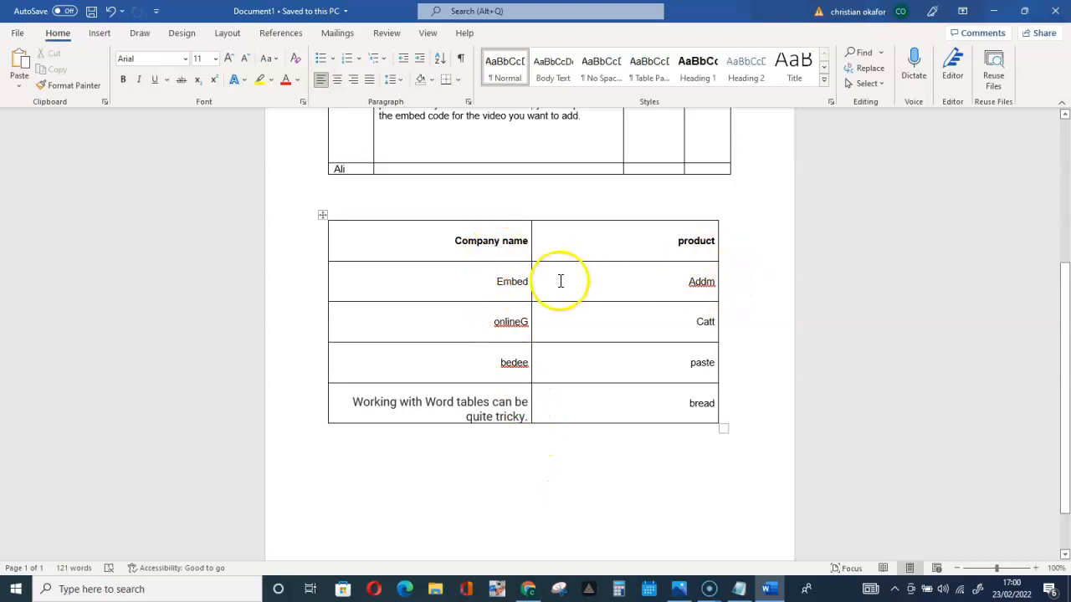
# Apply Align Center Left, followed by Align Center, to all cells of the Company name and product table
pyautogui.click(322, 218)
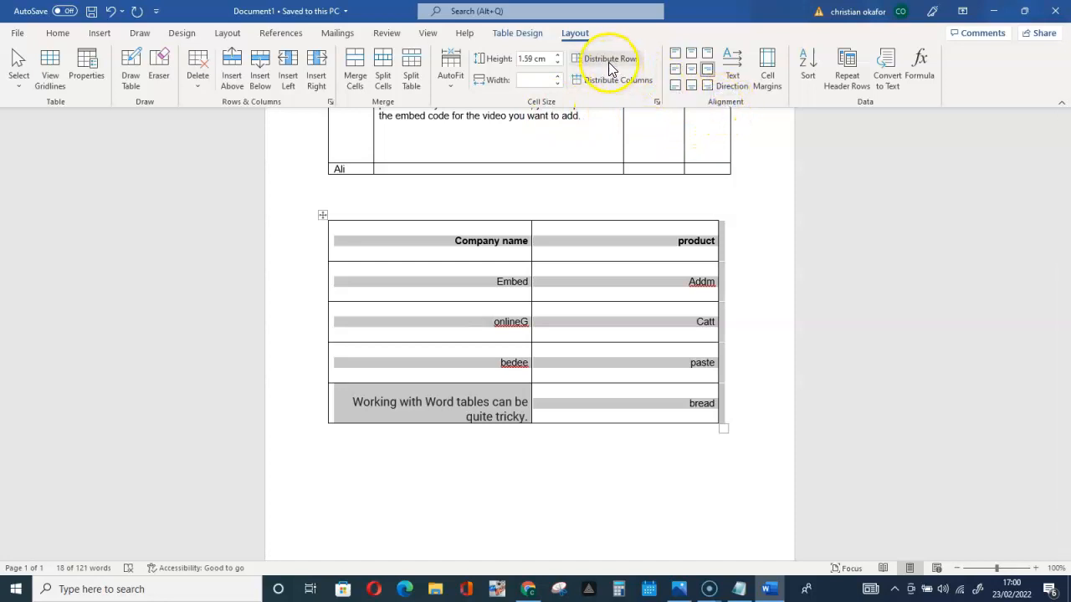
pyautogui.click(676, 74)
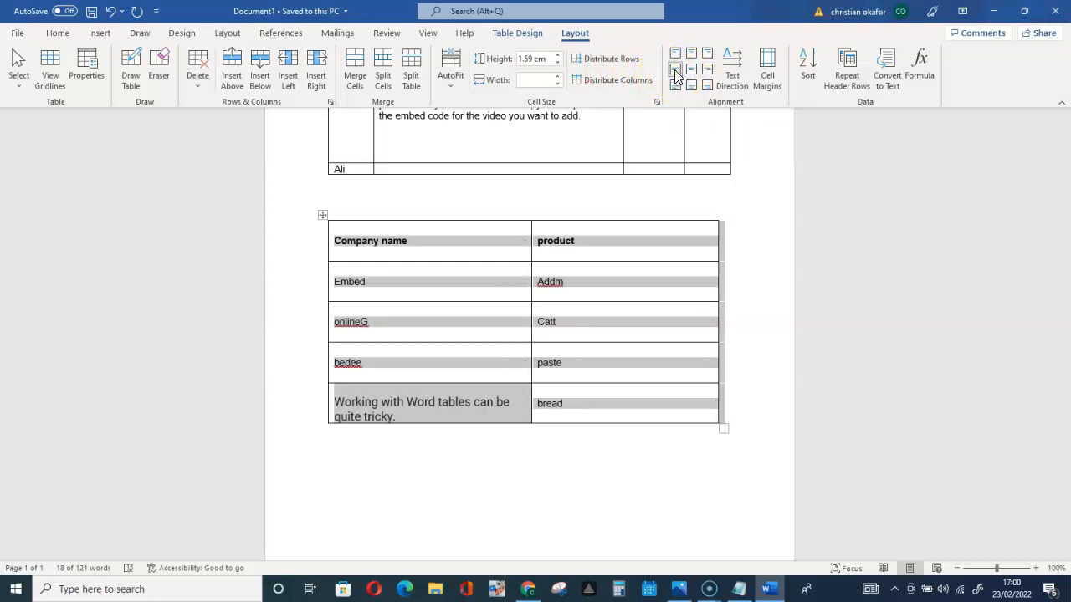
pyautogui.click(677, 73)
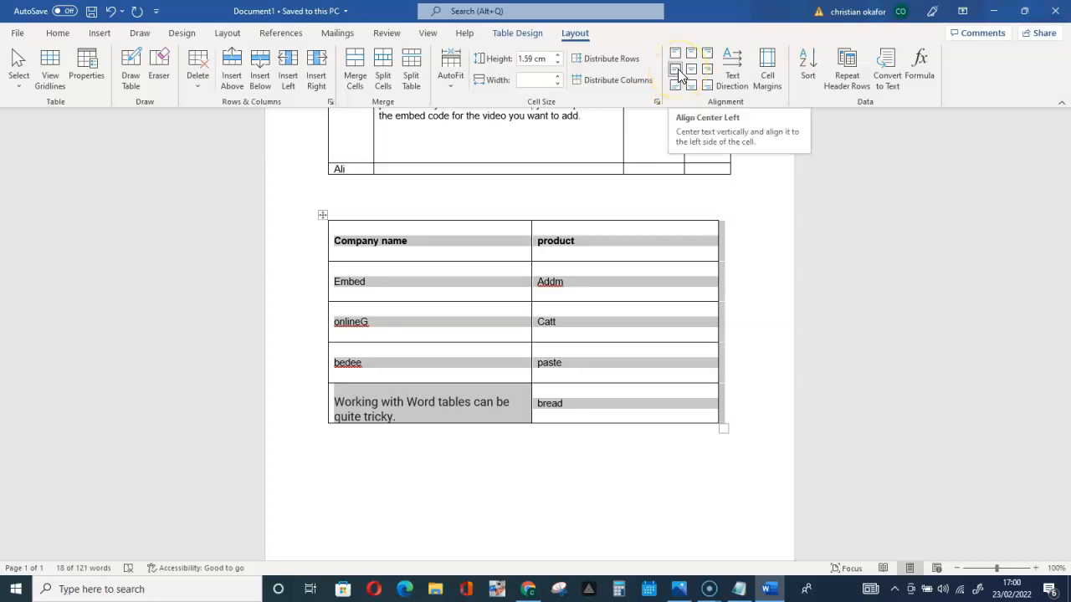
pyautogui.click(693, 72)
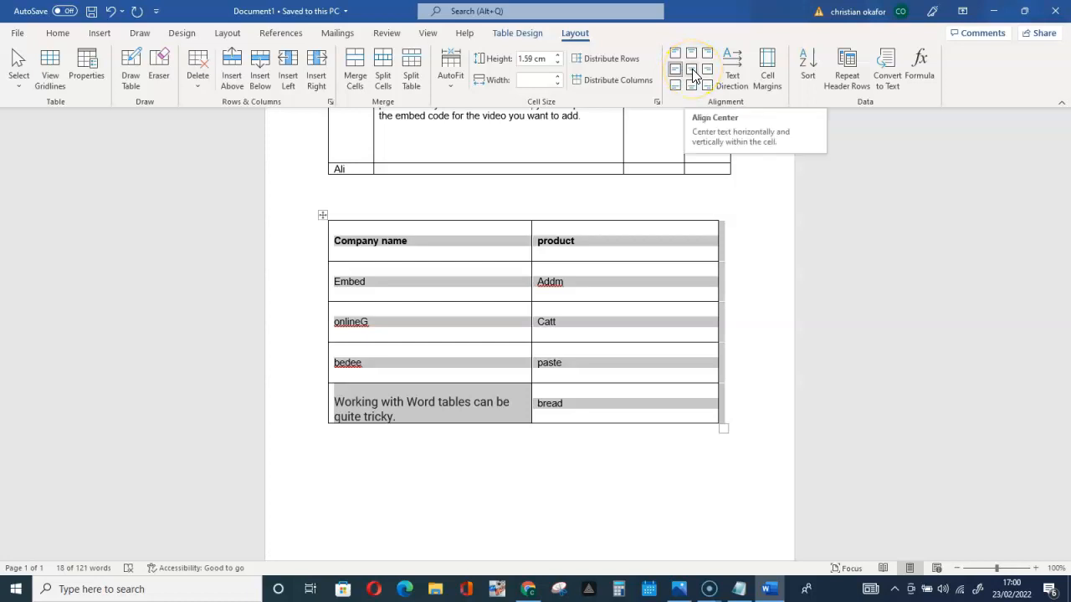
pyautogui.click(693, 72)
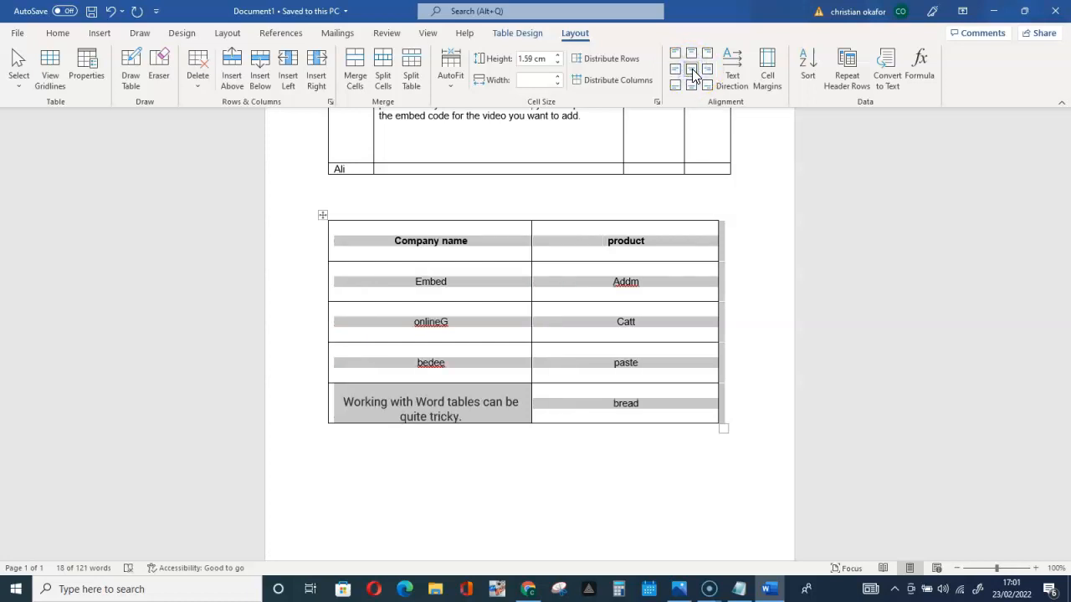
# Apply Align Center Left to the onlineG cell only
pyautogui.click(500, 315)
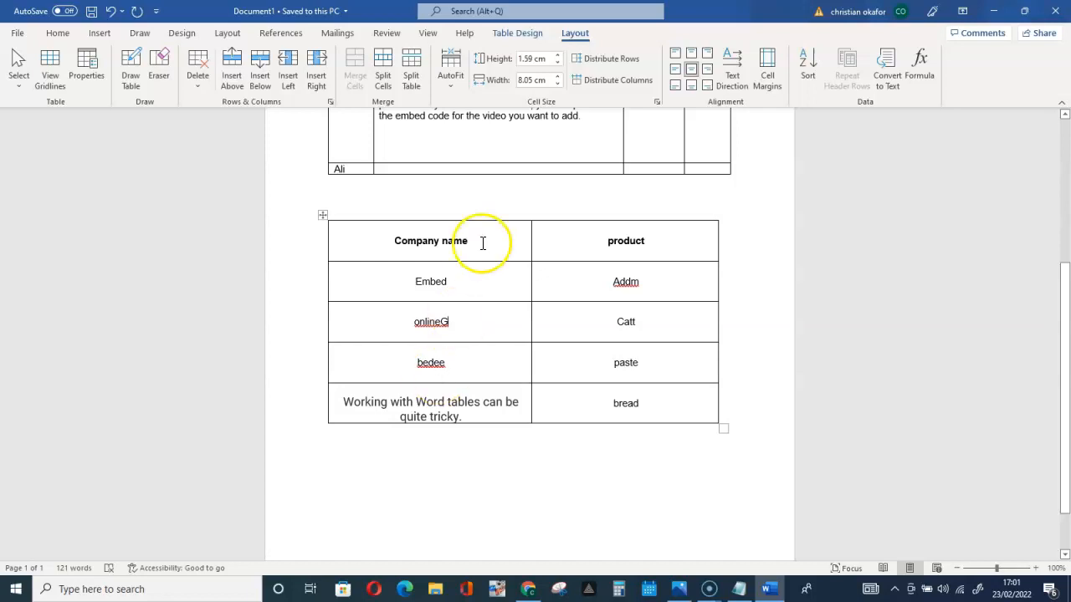
pyautogui.click(674, 73)
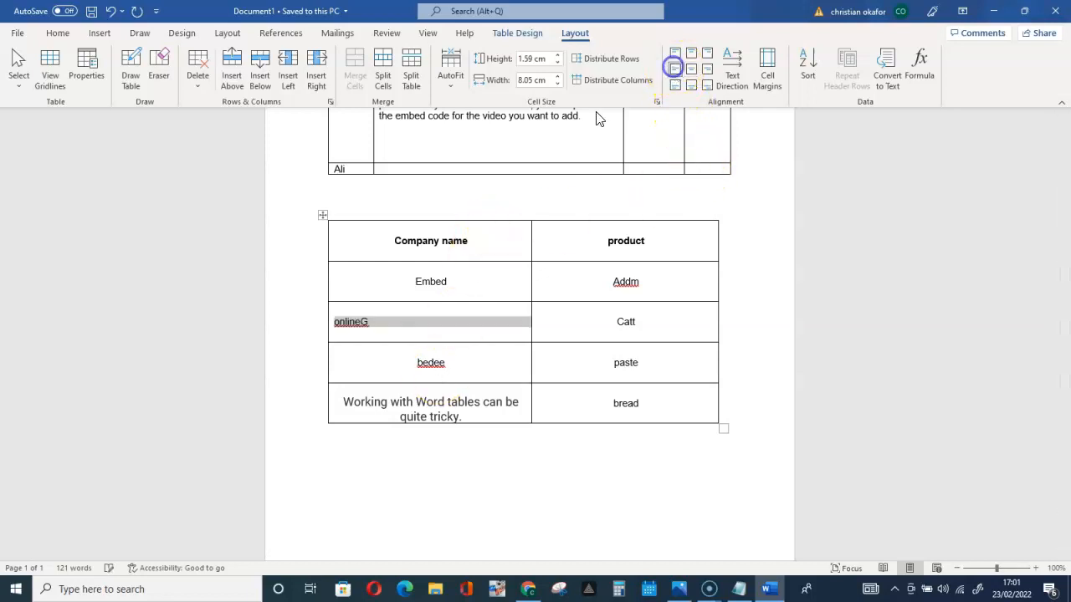
# Set the whole Company name and product table to Align Center Left and finally back to Align Center
pyautogui.click(323, 215)
pyautogui.click(676, 70)
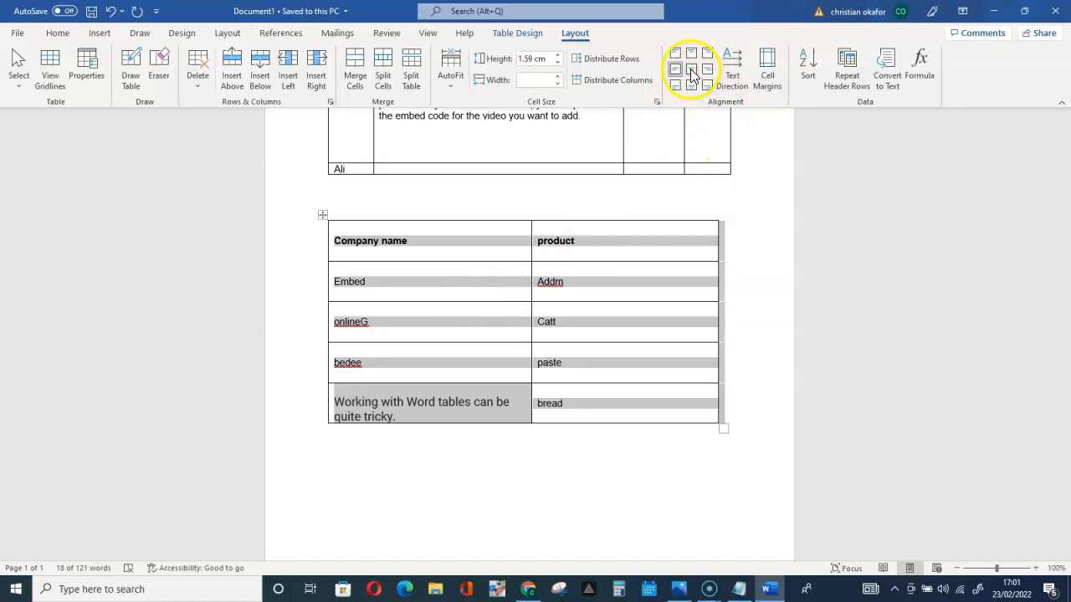
pyautogui.click(690, 71)
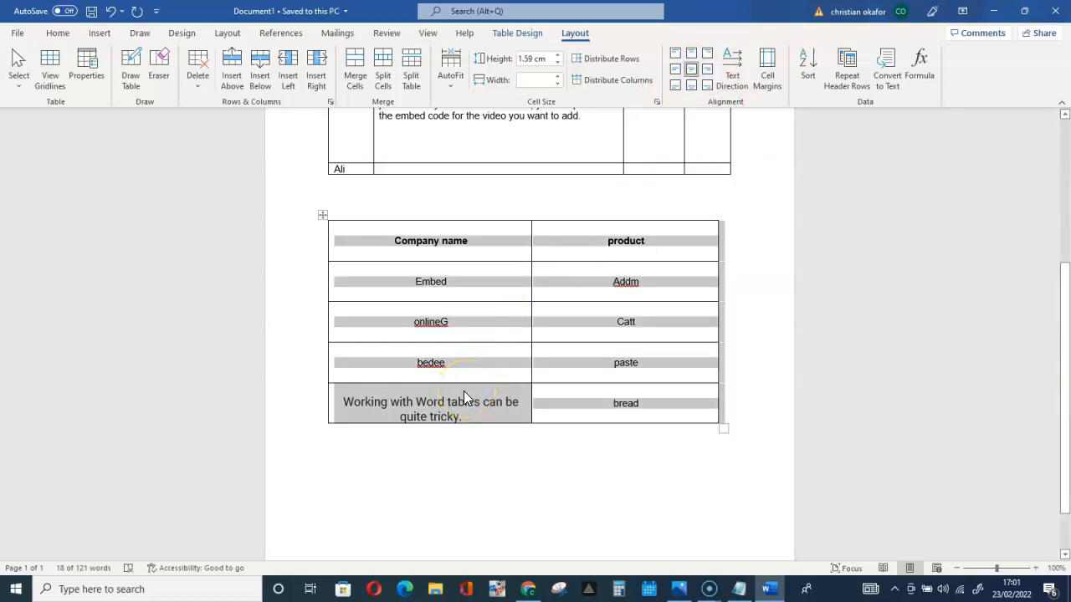
# Generate two paragraphs of sample text below the Company name and product table with =rand(2,2)
pyautogui.scroll(-1, 466, 390)
pyautogui.scroll(4, 466, 389)
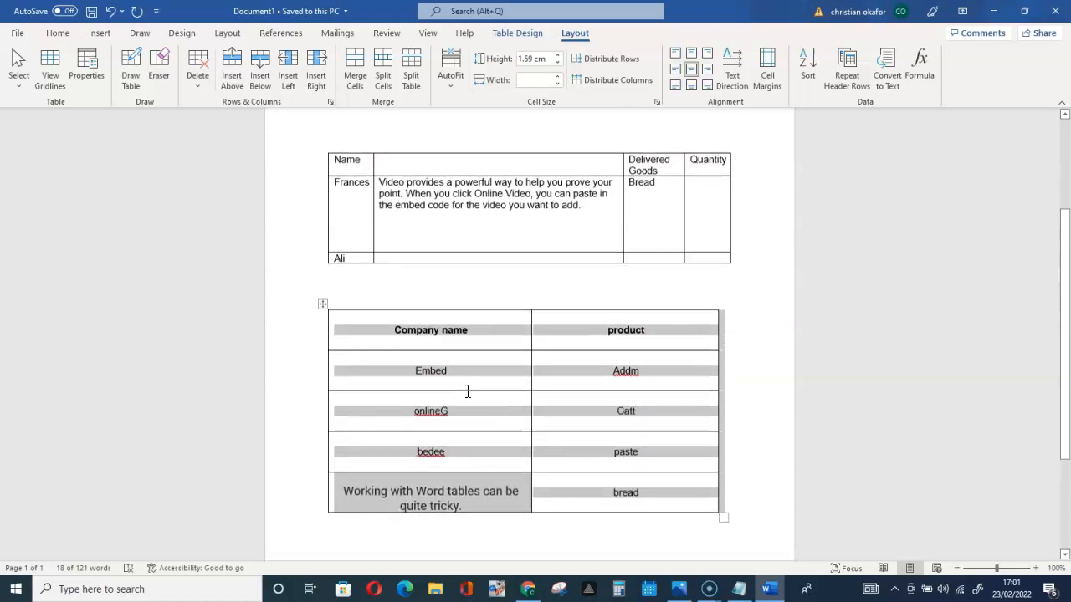
pyautogui.scroll(3, 467, 390)
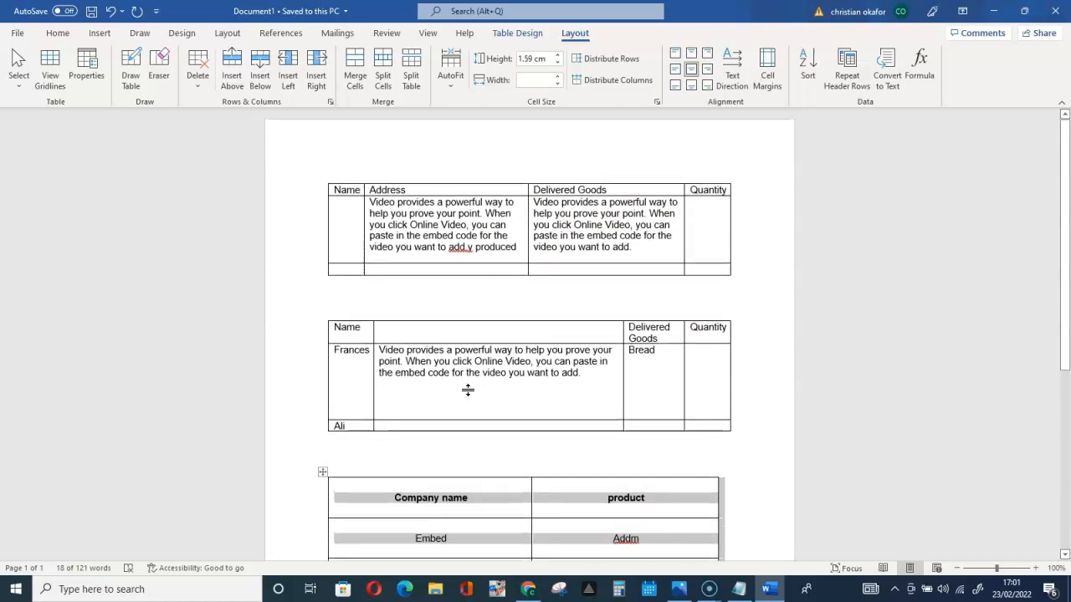
pyautogui.scroll(-4, 470, 398)
pyautogui.scroll(-1, 468, 392)
pyautogui.scroll(3, 470, 393)
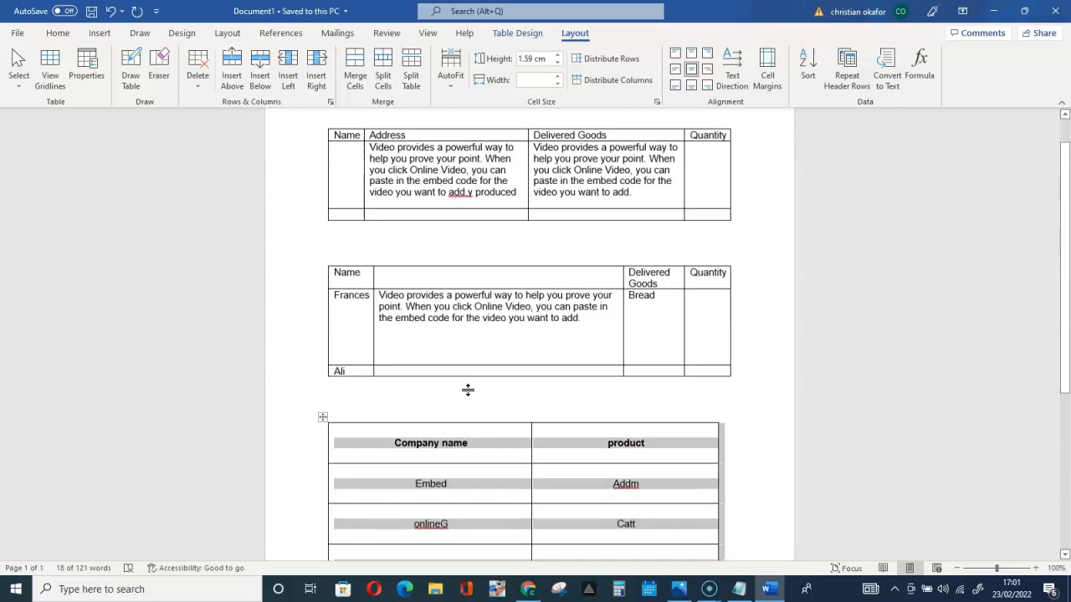
pyautogui.scroll(1, 468, 389)
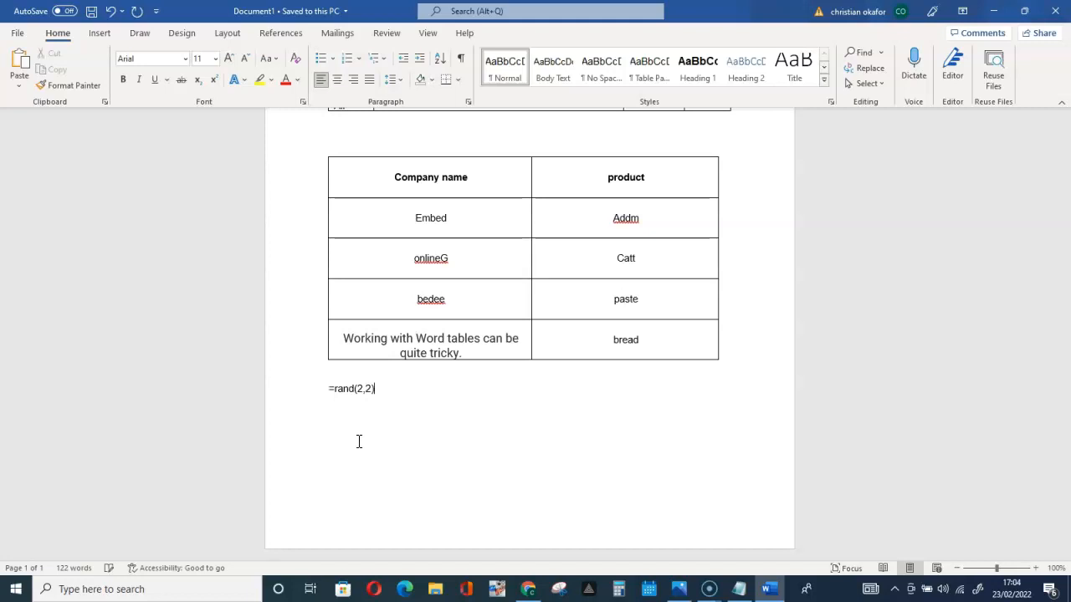
pyautogui.press('Return')
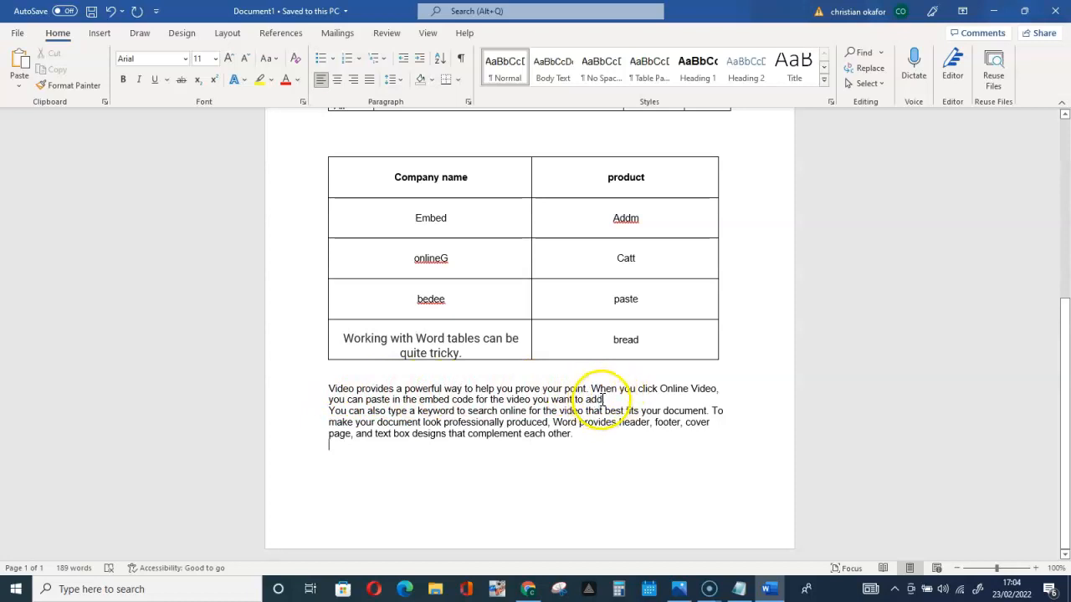
# Highlight the first generated paragraph, followed by the sentence beginning "To make your document look"
pyautogui.click(604, 399)
pyautogui.moveTo(604, 399); pyautogui.dragTo(303, 386)
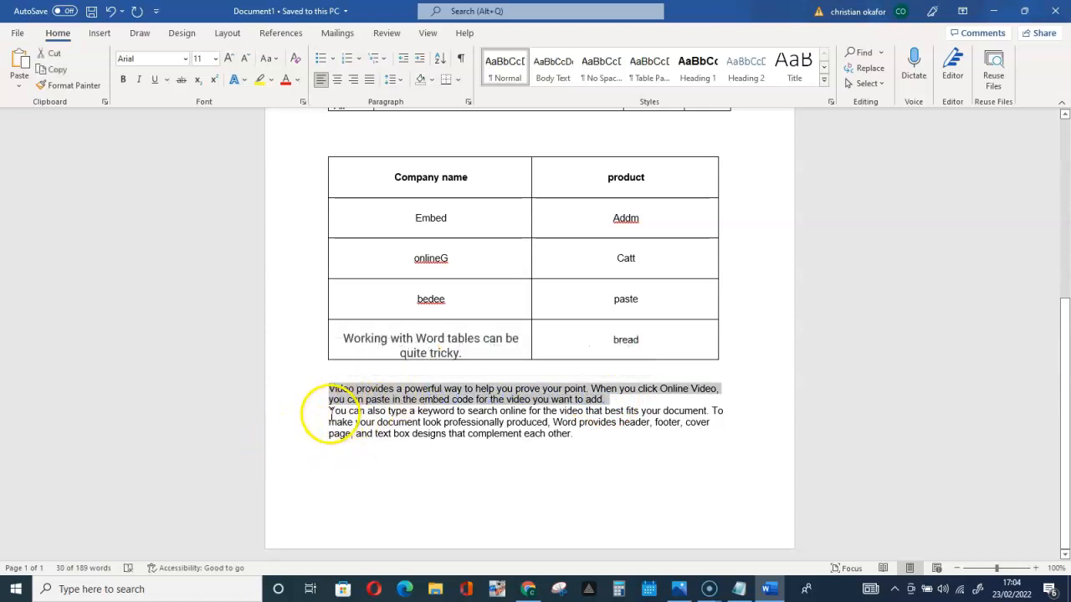
pyautogui.click(709, 411)
pyautogui.moveTo(710, 411); pyautogui.dragTo(595, 436)
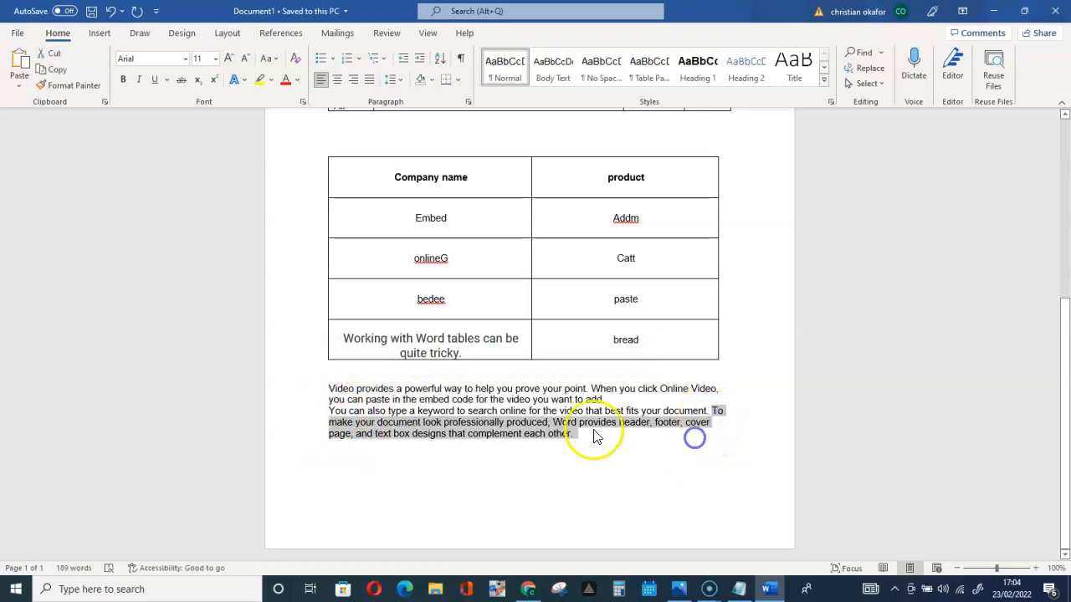
pyautogui.click(566, 436)
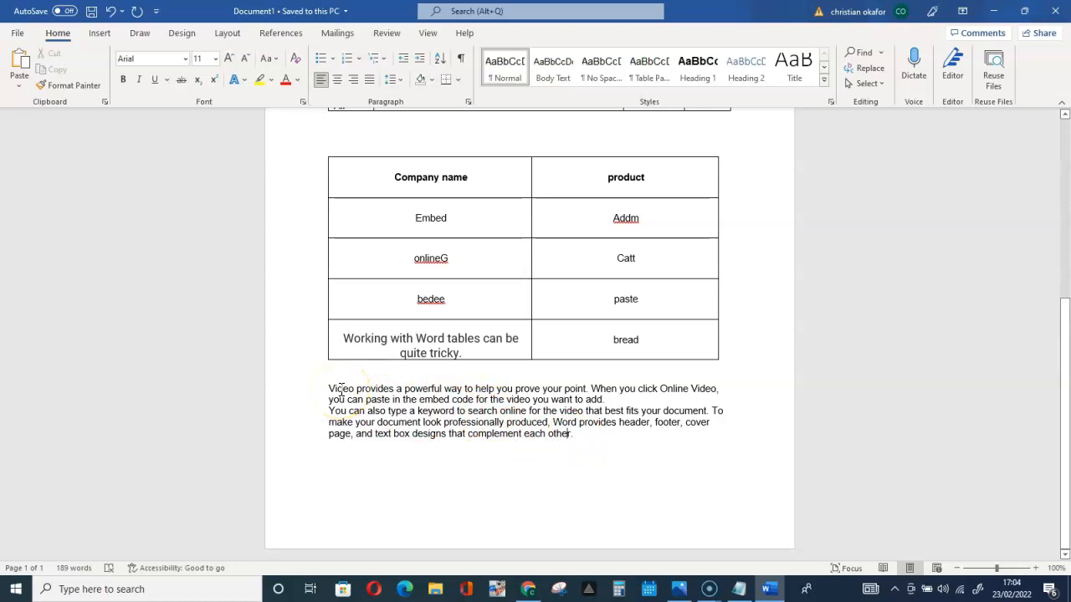
# Convert the two generated paragraphs to a table with 3 columns, fixed Auto column width and text separated at commas
pyautogui.moveTo(586, 439); pyautogui.dragTo(323, 388)
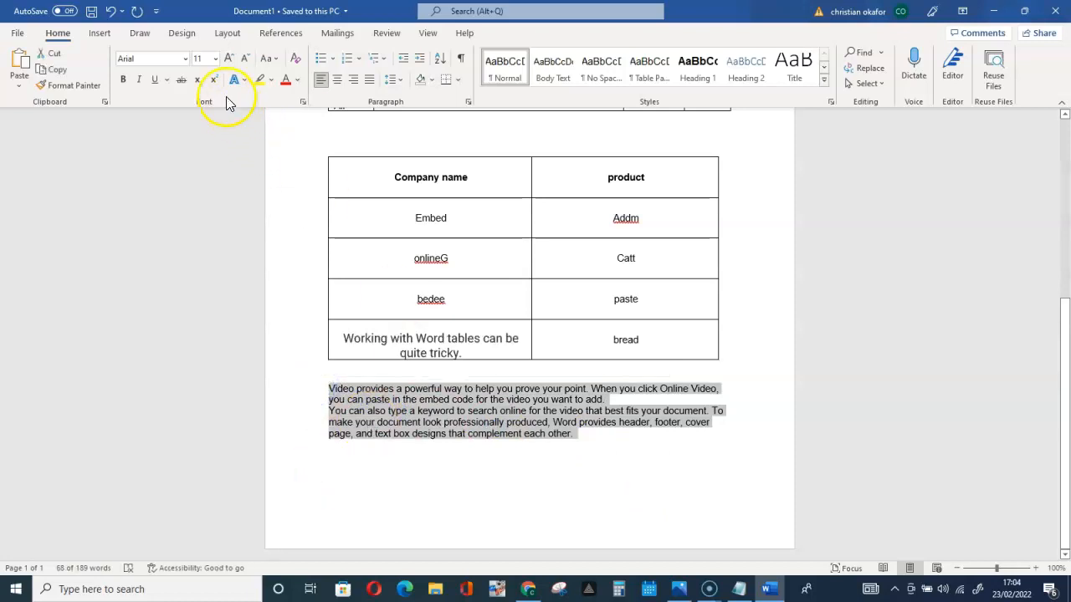
pyautogui.click(100, 32)
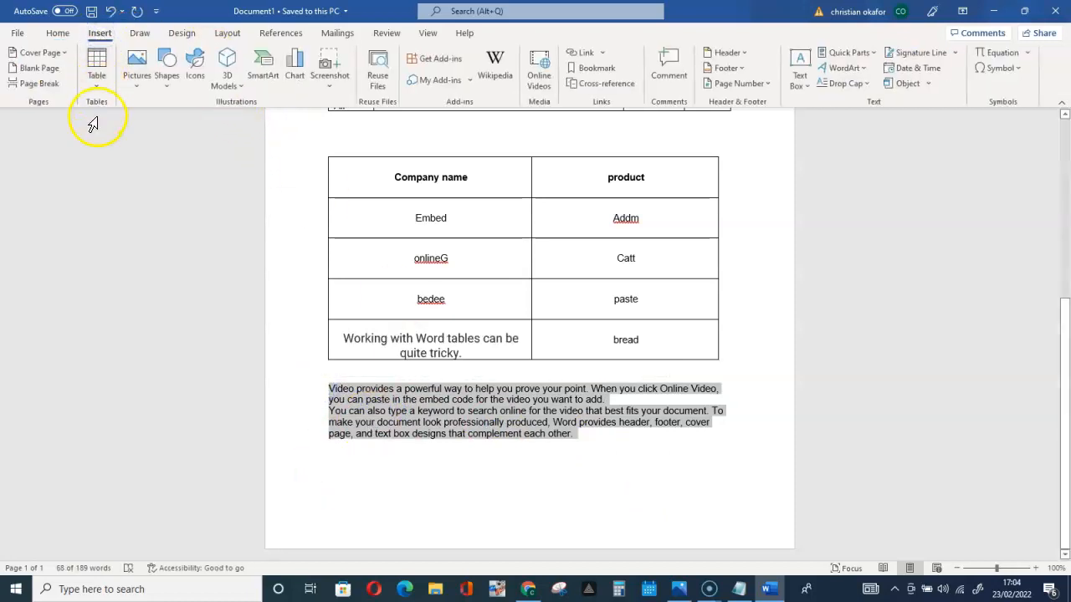
pyautogui.click(97, 88)
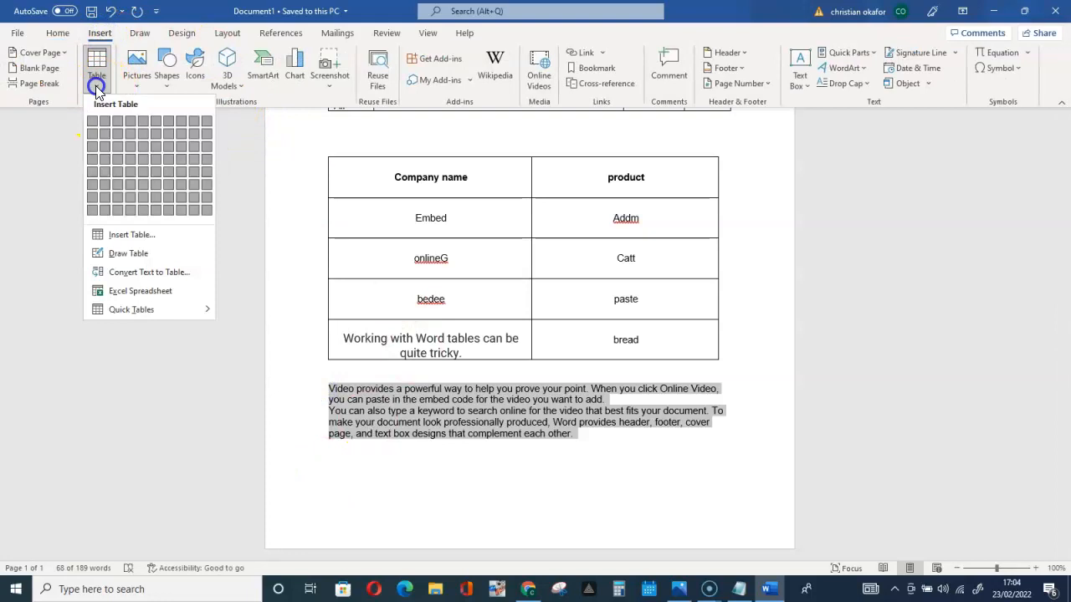
pyautogui.click(150, 273)
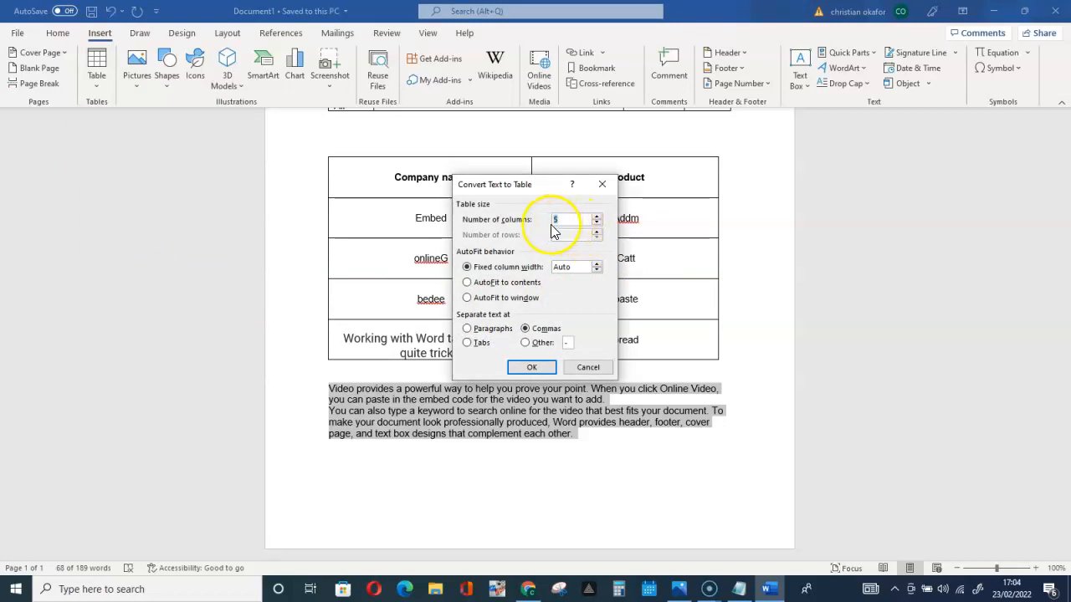
pyautogui.click(597, 222)
pyautogui.click(596, 222)
pyautogui.click(597, 223)
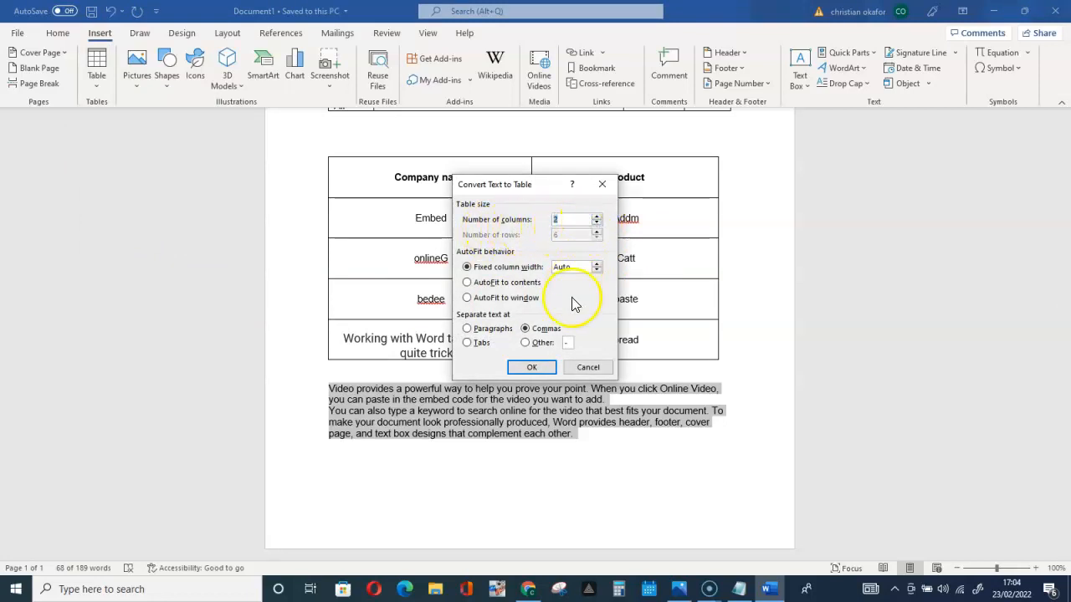
pyautogui.click(596, 217)
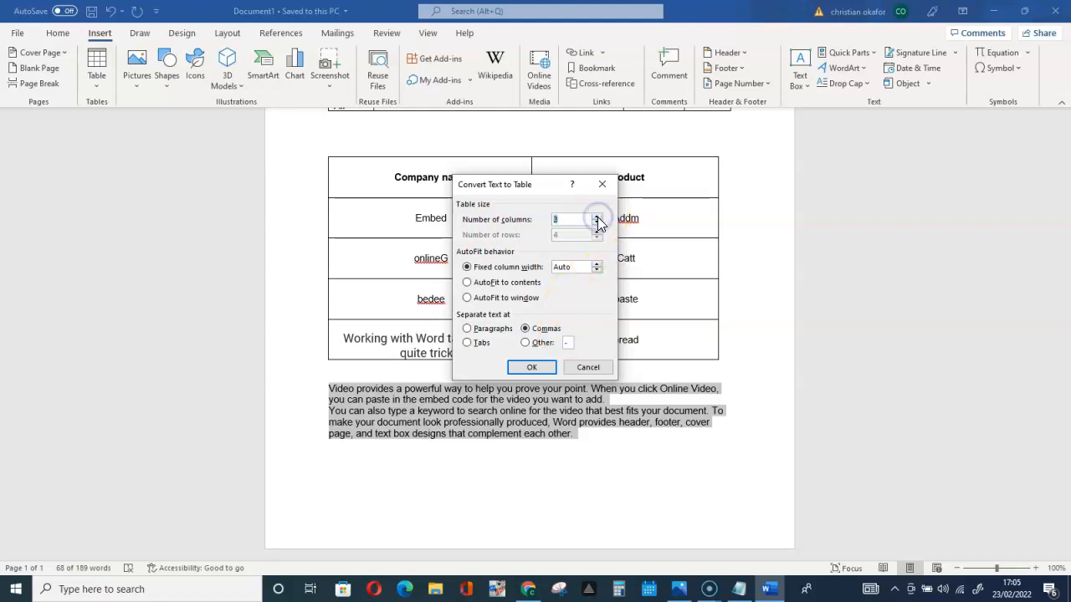
pyautogui.click(532, 368)
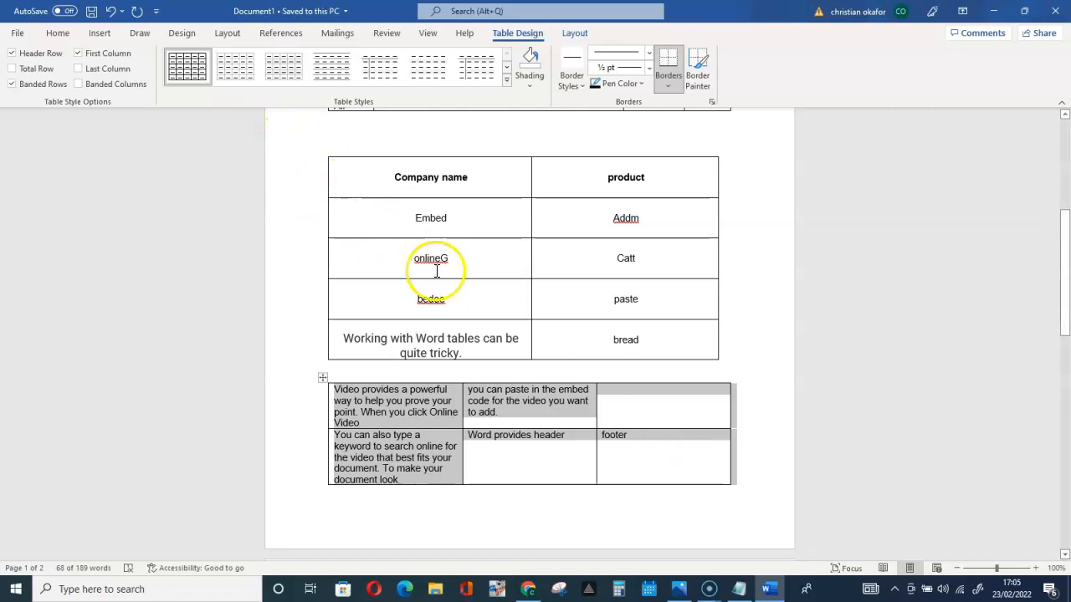
# Undo the conversion of the paragraphs into a three-column table
pyautogui.click(433, 440)
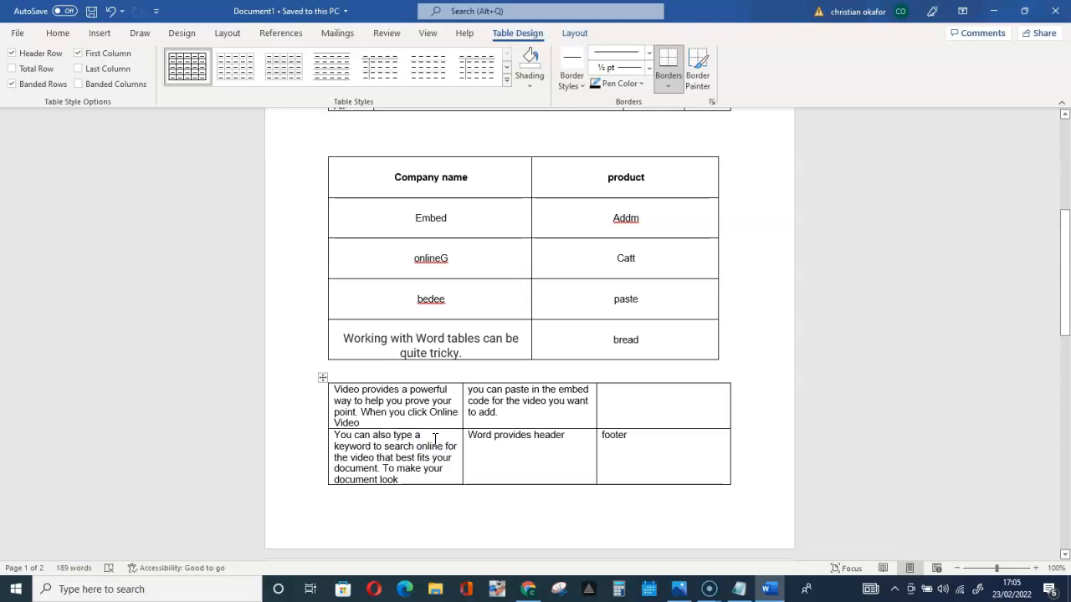
pyautogui.hotkey('ctrl', 'z')
pyautogui.click(611, 454)
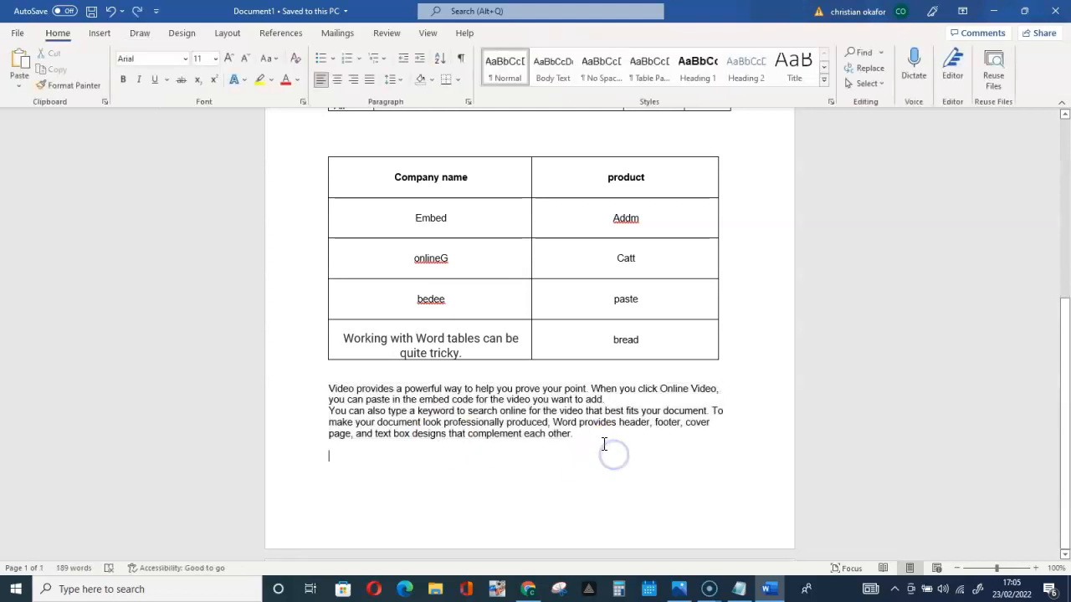
# Turn the two generated paragraphs into a table with the Insert Table command
pyautogui.moveTo(600, 437); pyautogui.dragTo(318, 390)
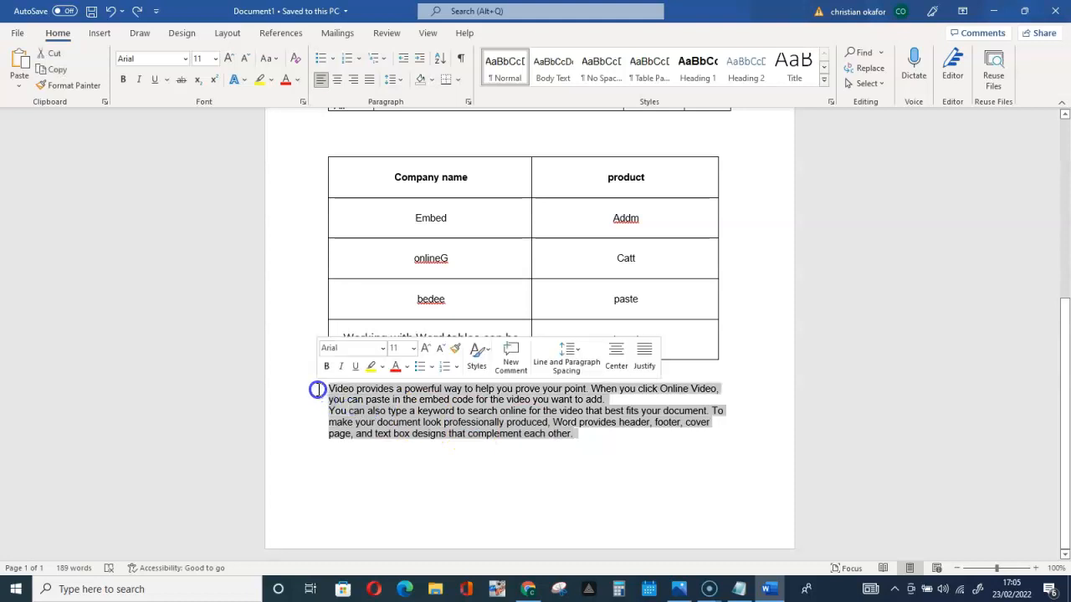
pyautogui.click(99, 38)
pyautogui.click(95, 83)
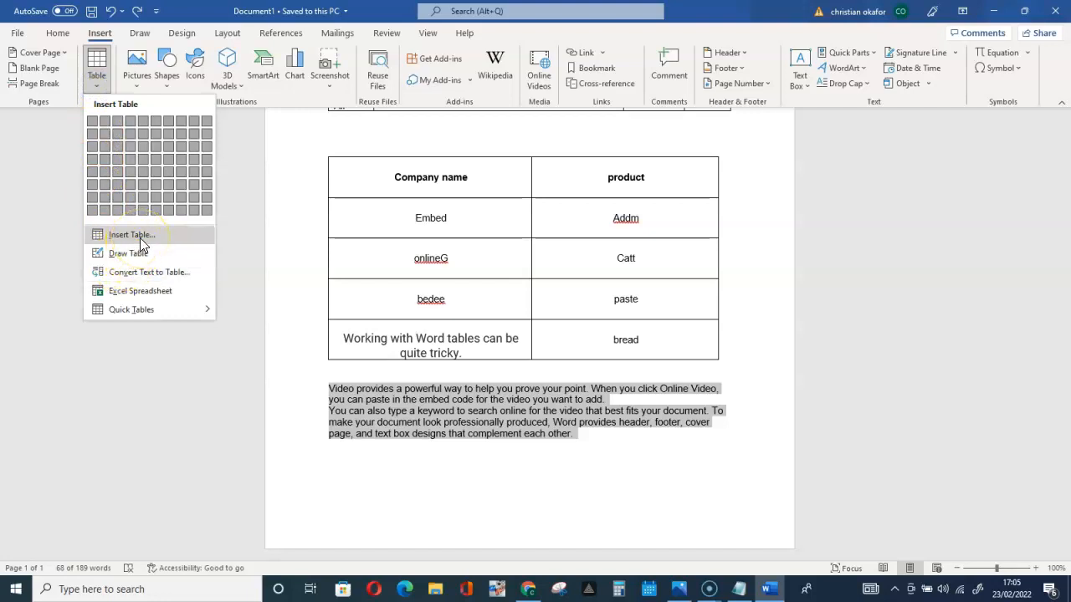
pyautogui.click(139, 236)
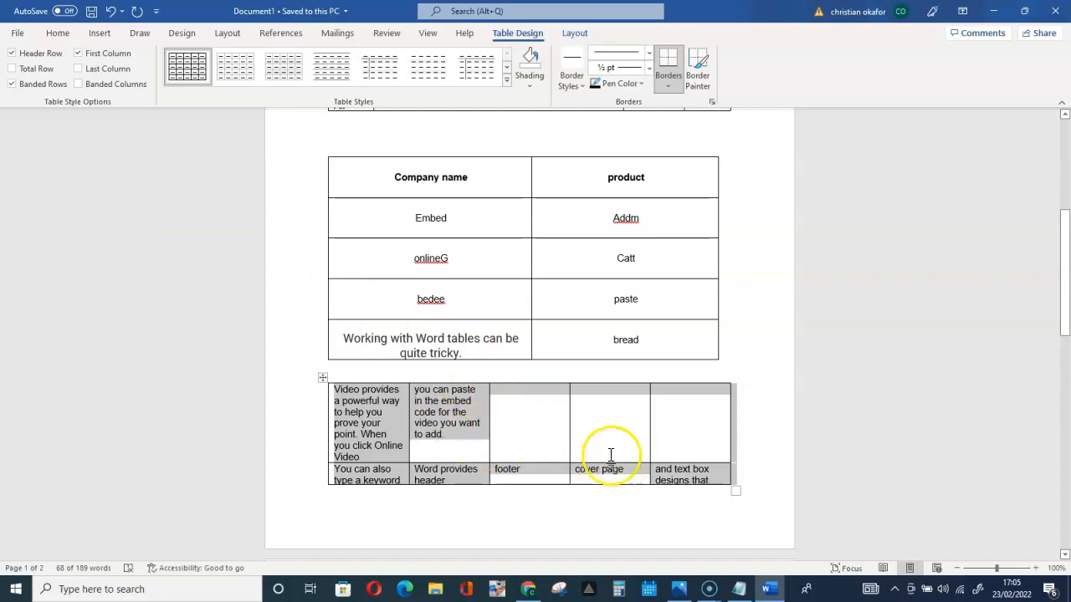
# Undo the table made from the paragraphs with Insert Table
pyautogui.click(495, 424)
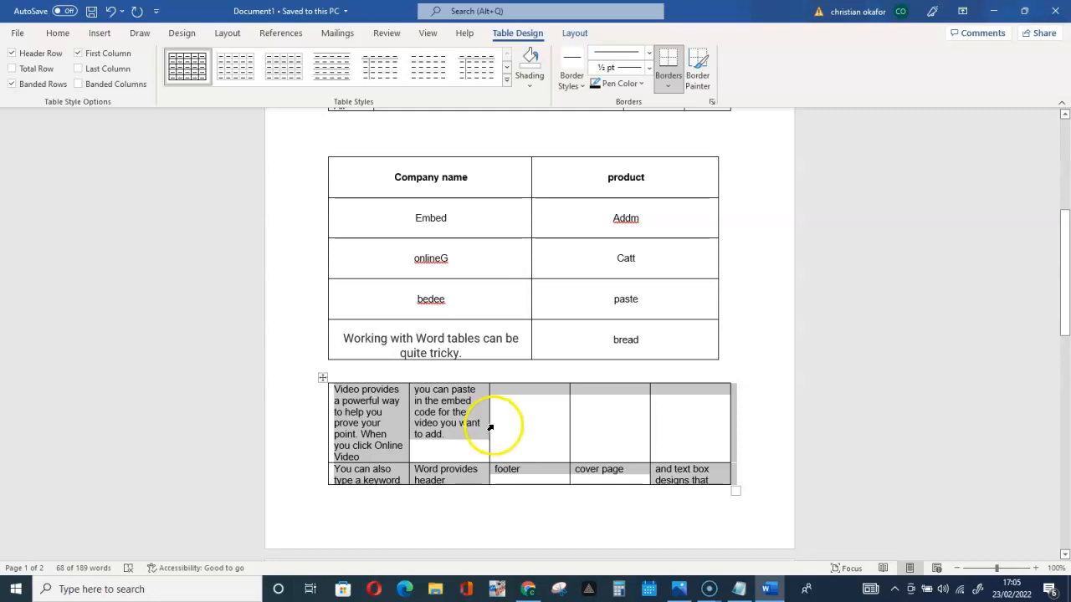
pyautogui.hotkey('ctrl', 'z')
# Try the Draw Table command with the two generated paragraphs selected
pyautogui.moveTo(609, 437); pyautogui.dragTo(316, 389)
pyautogui.click(99, 32)
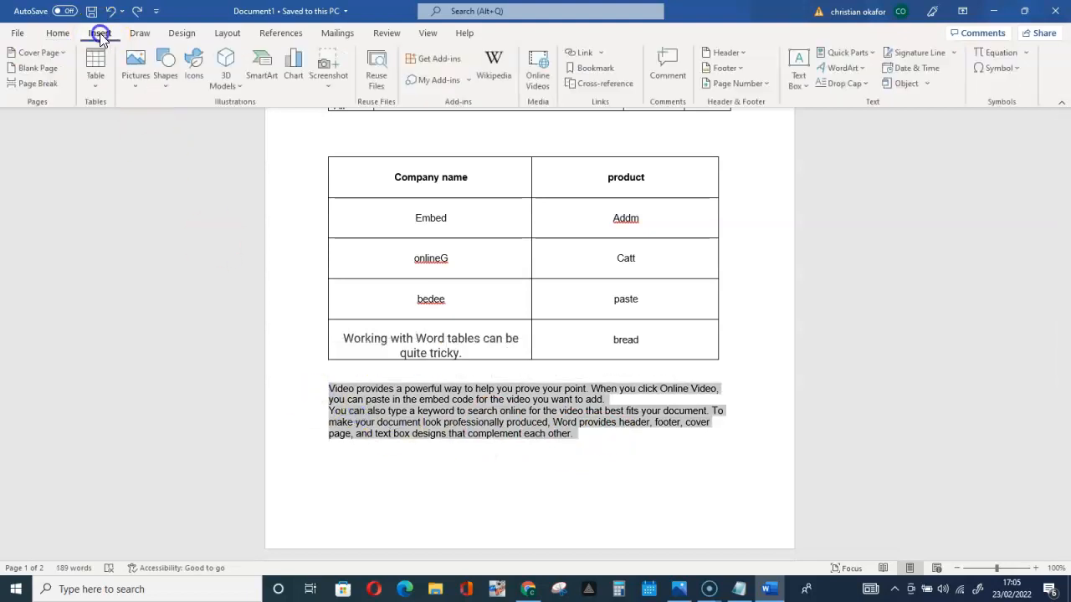
pyautogui.click(97, 92)
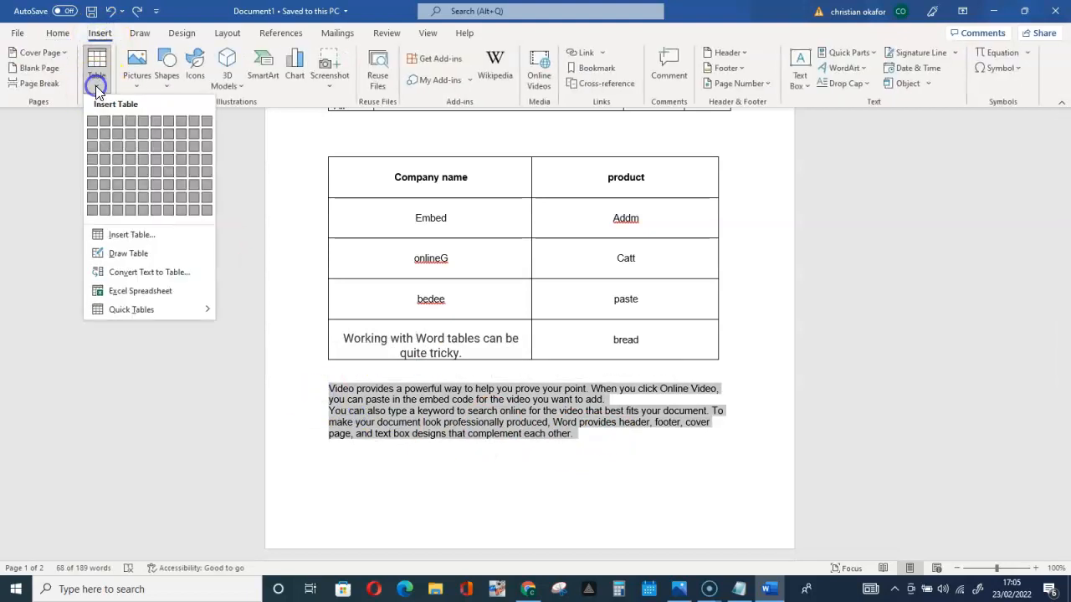
pyautogui.click(129, 254)
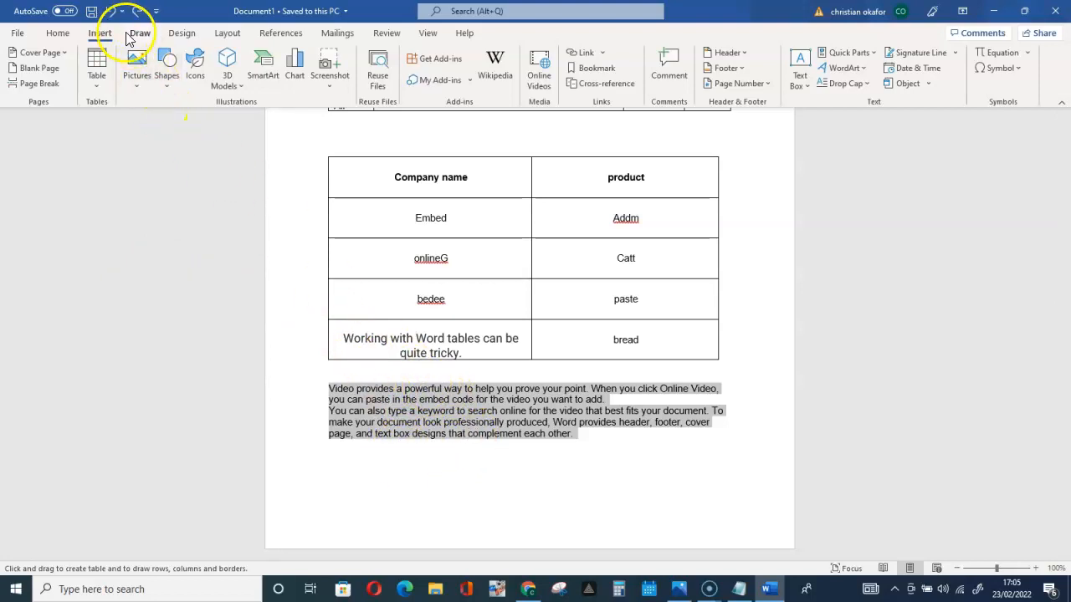
pyautogui.click(484, 500)
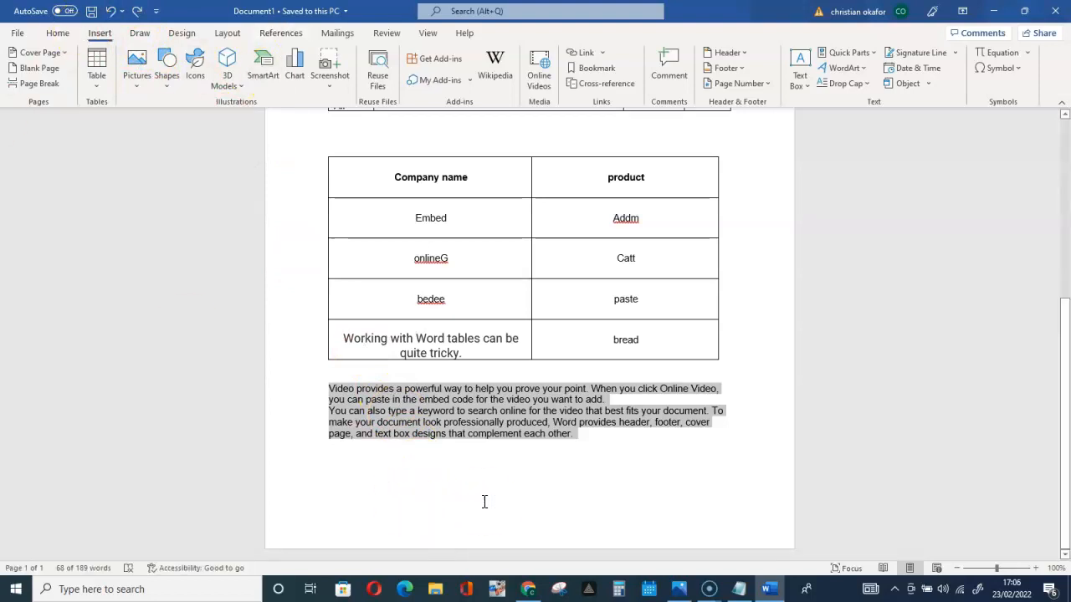
# Undo the sample text generation to return to the =rand(2,2) line
pyautogui.hotkey('ctrl', 'z')
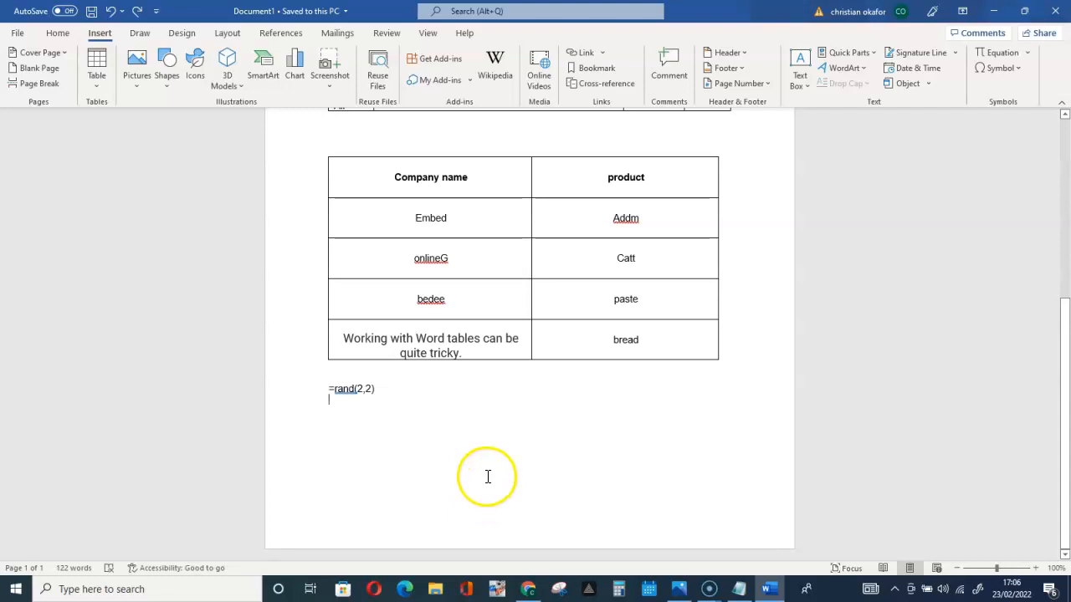
pyautogui.click(486, 475)
pyautogui.press('Return')
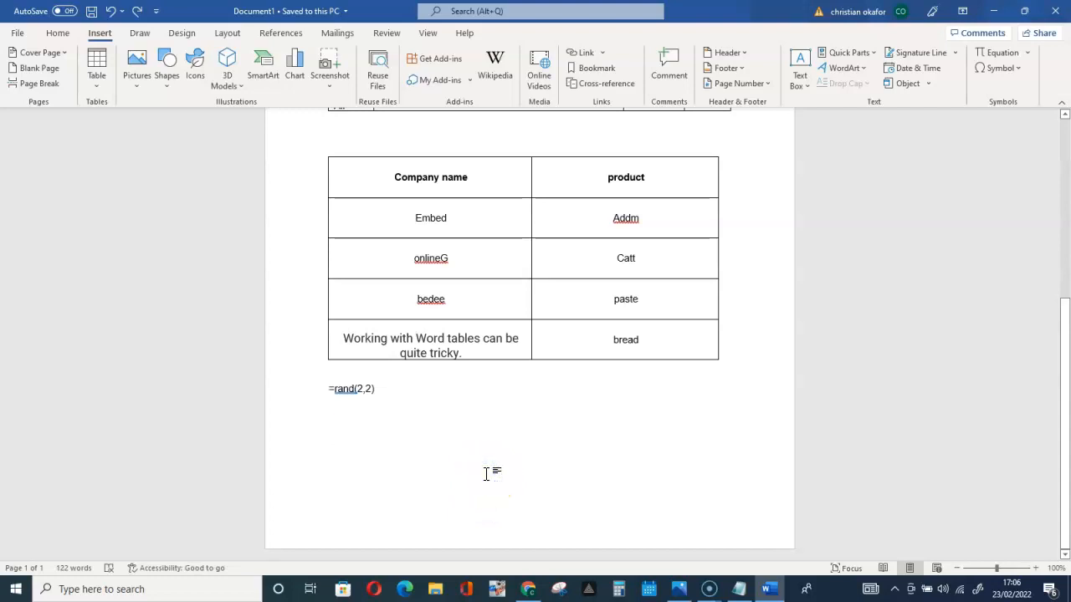